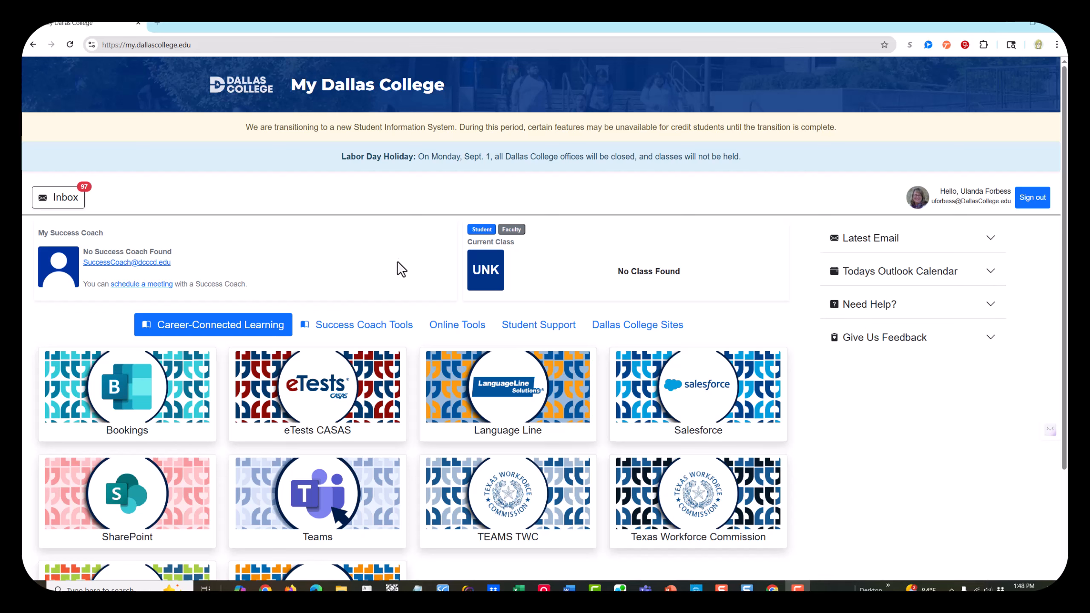
Open My Apps from the college portal's online tools and launch Word from the apps dashboard
left_click(455, 326)
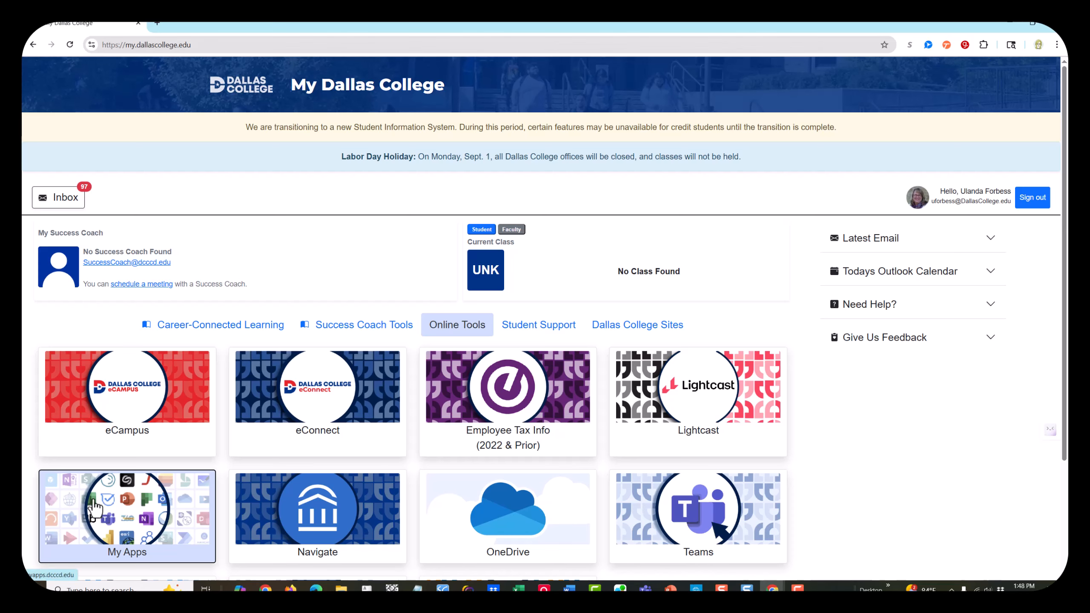
left_click(115, 504)
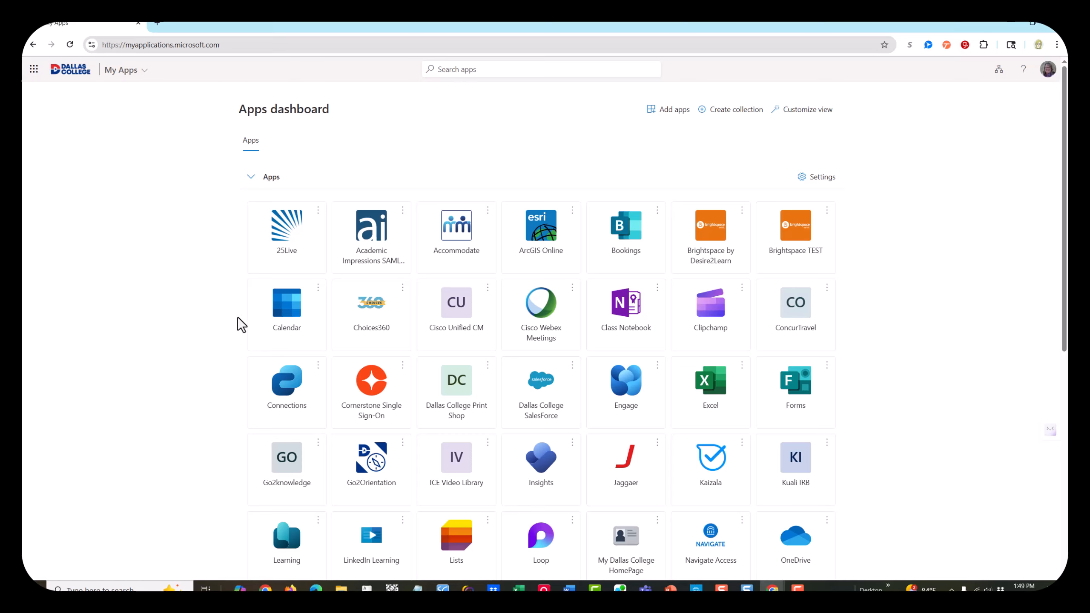
scroll(236, 322, "down", 3)
scroll(236, 322, "down", 5)
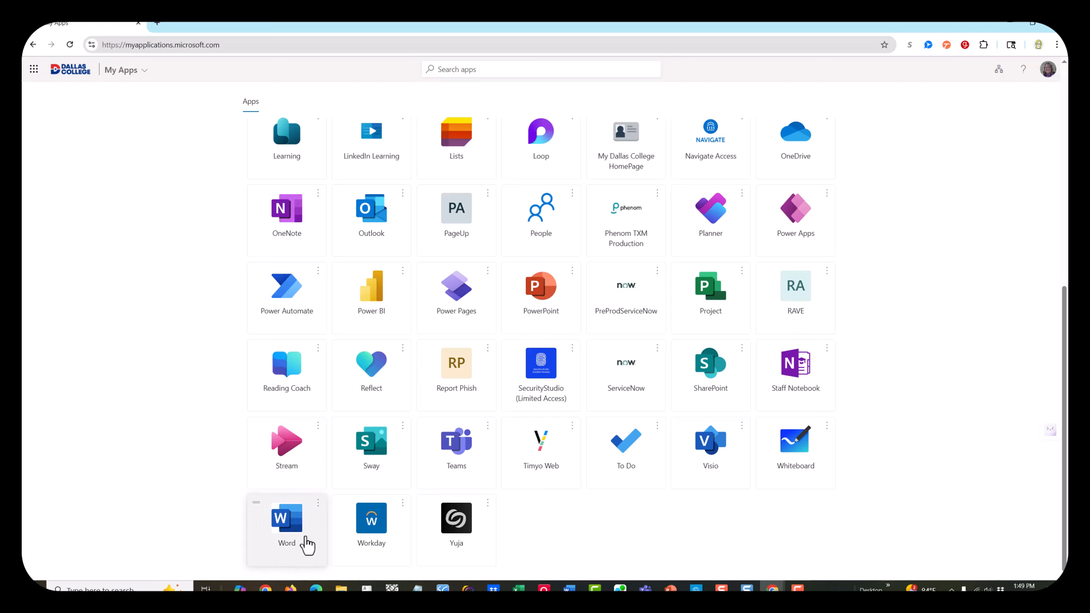
left_click(287, 518)
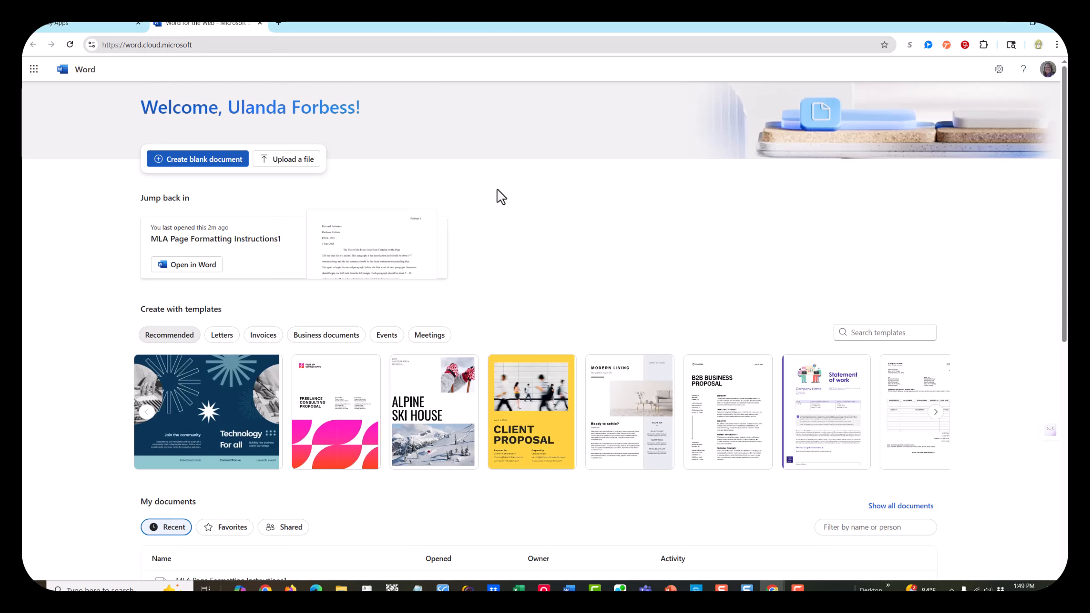
Create a blank document and name the file MLA Page Formatting Video Instructions
left_click(187, 160)
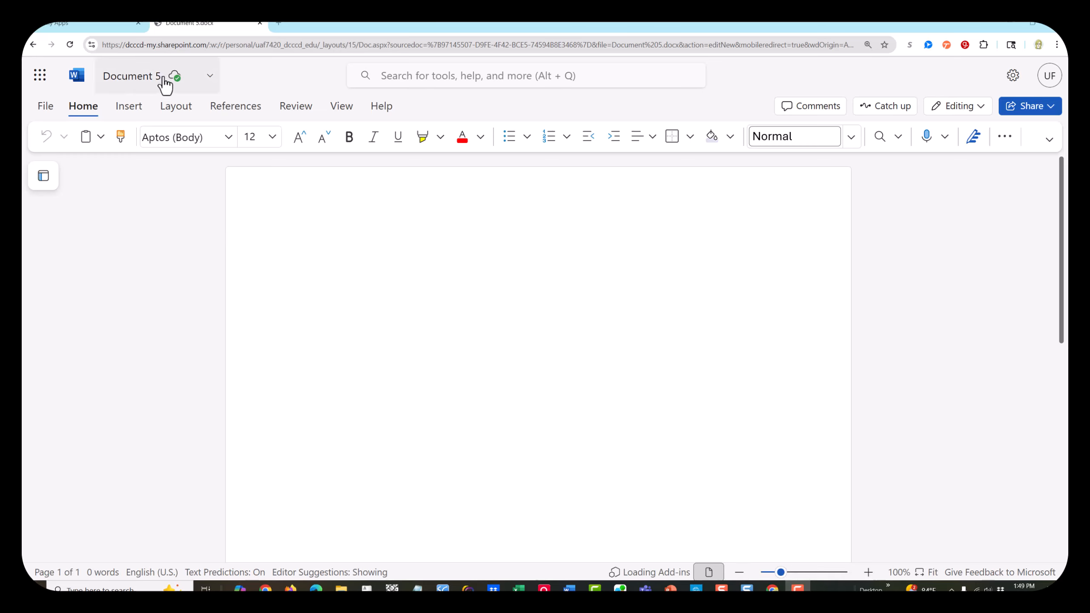
left_click(141, 82)
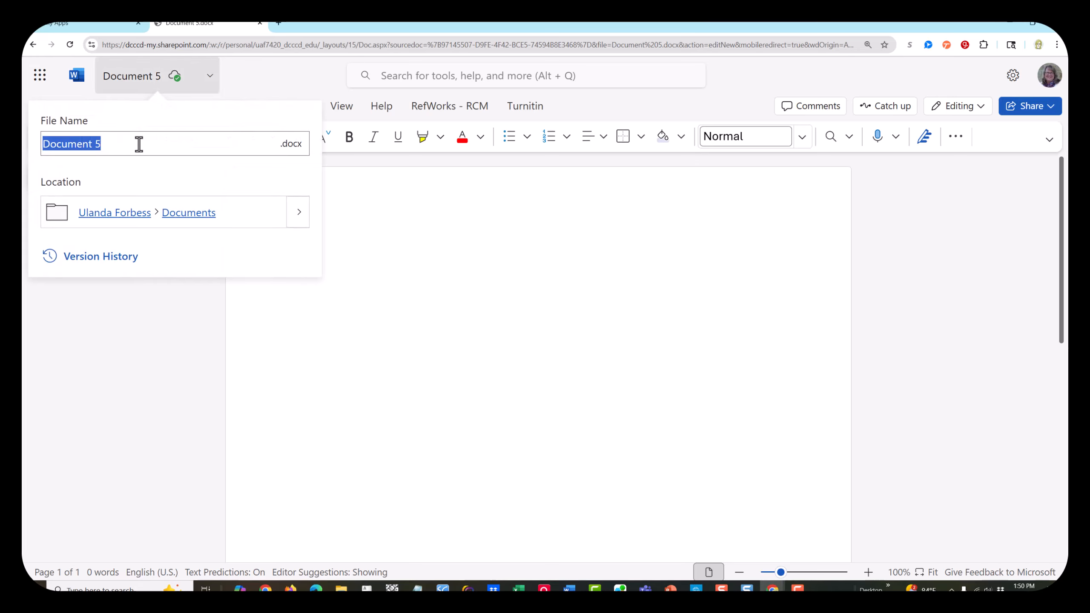
type("MLA Pag")
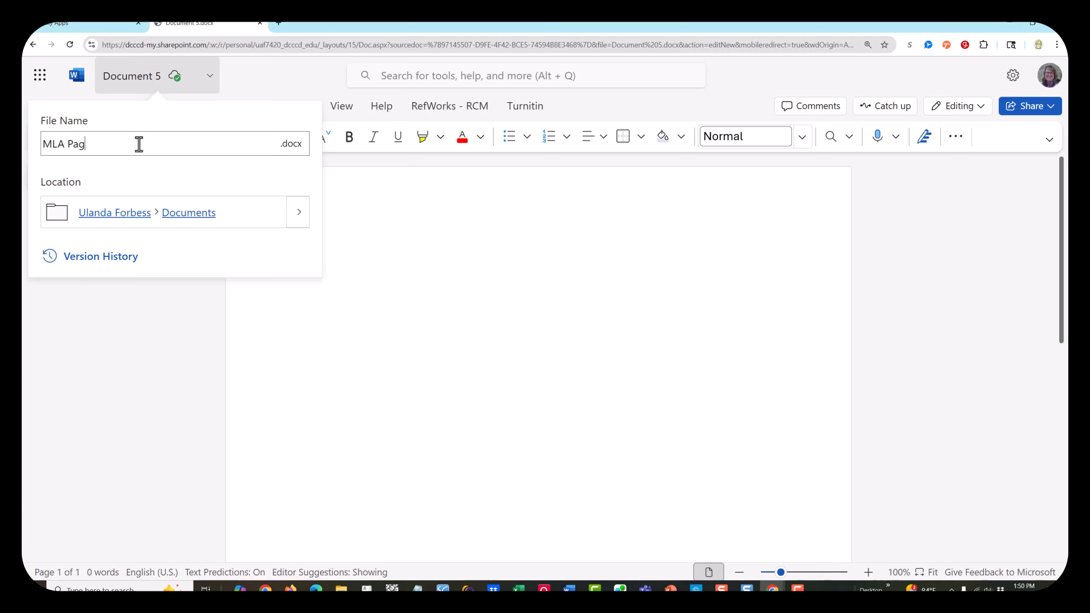
type("e Formatting Video Instructions")
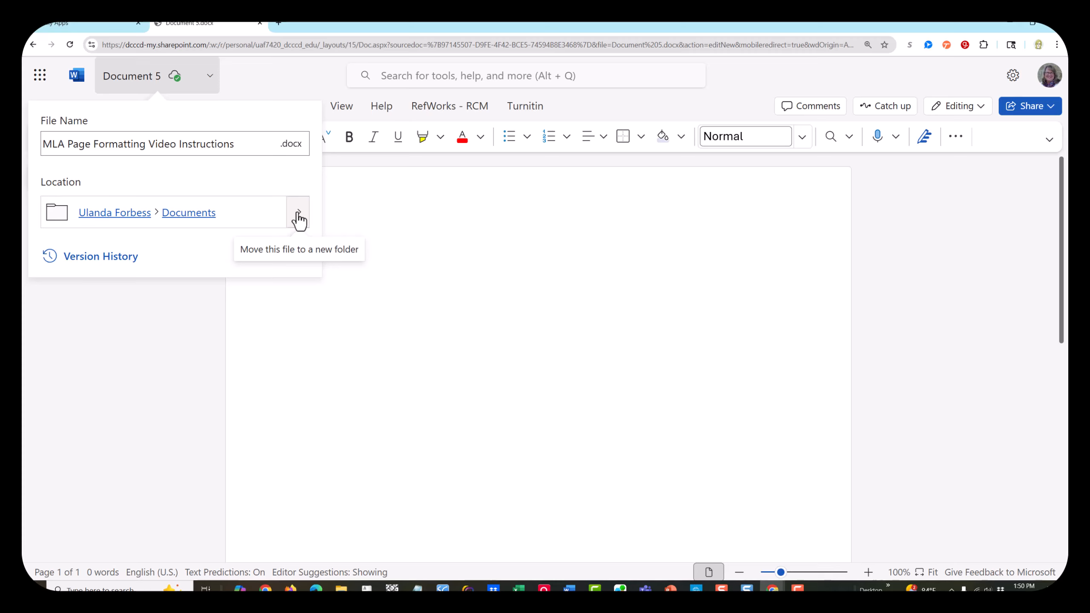
left_click(413, 203)
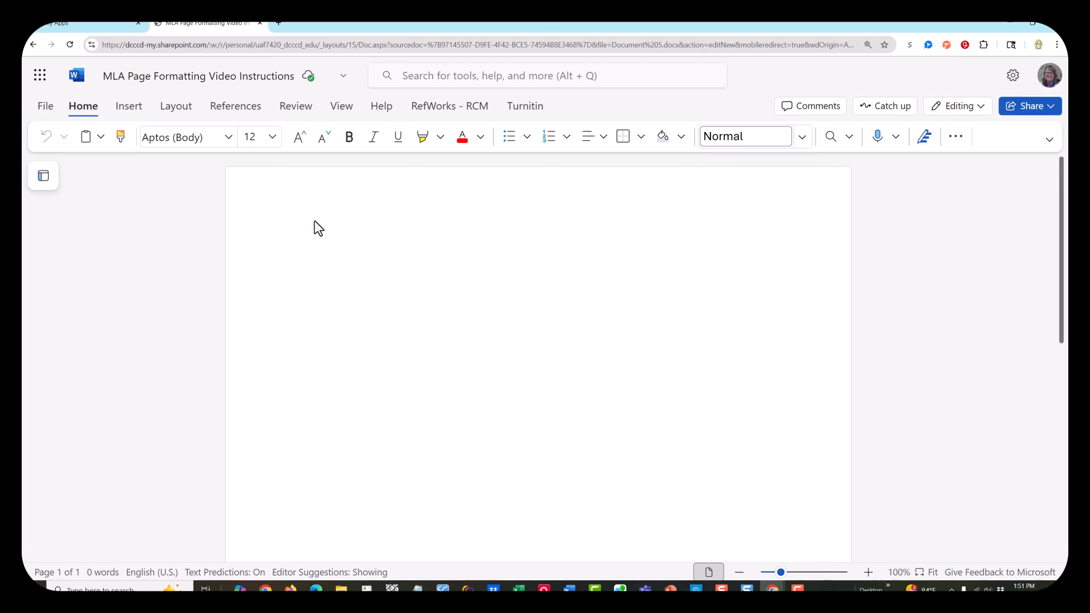
Set the document font to Times New Roman and apply the Normal page margins of 1" on all sides
left_click(229, 139)
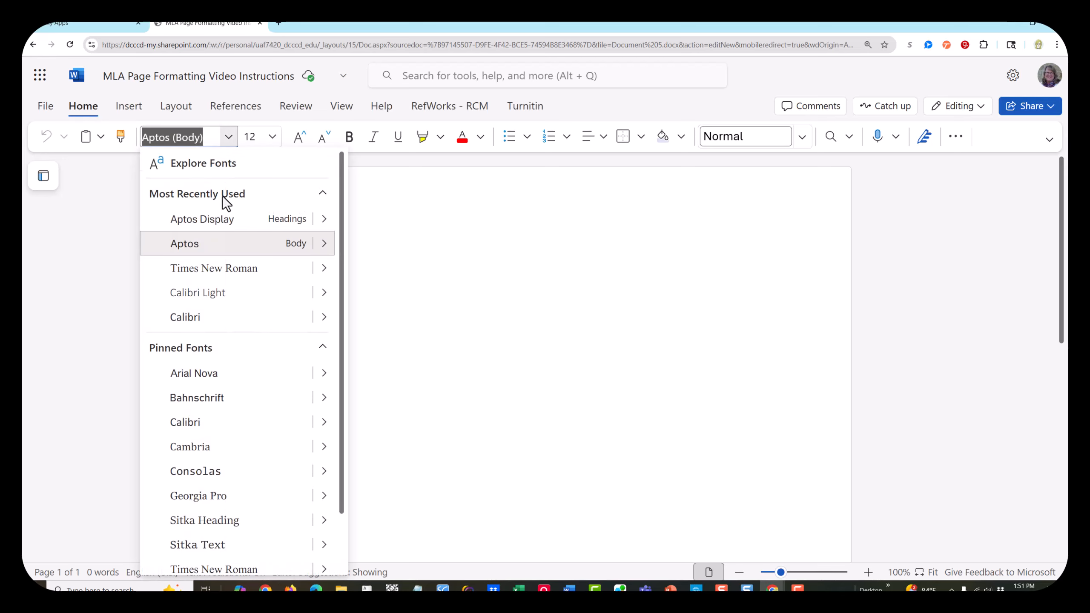
left_click(224, 273)
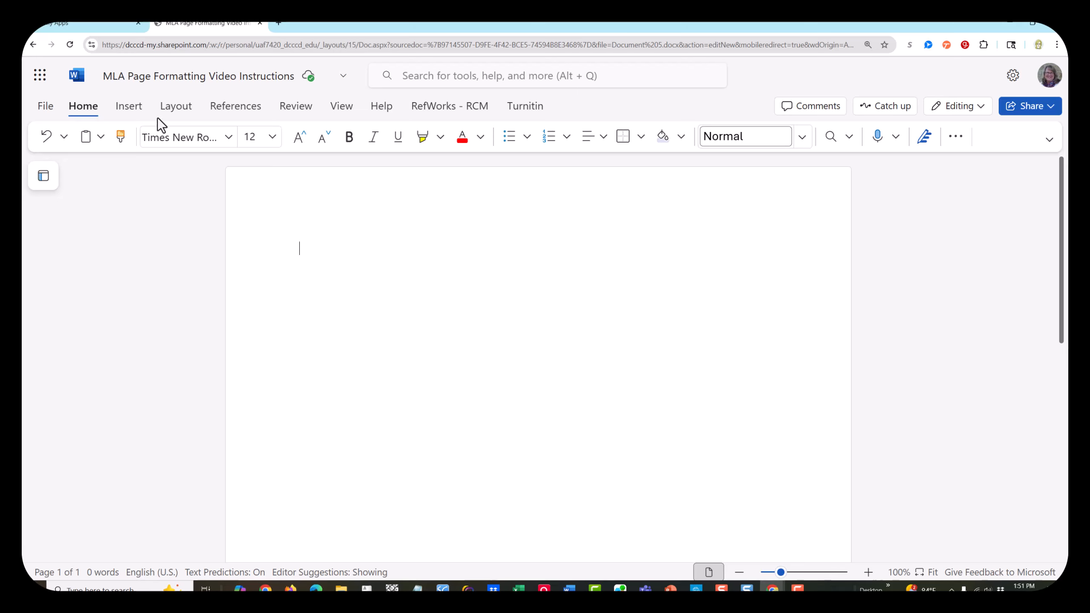
left_click(173, 107)
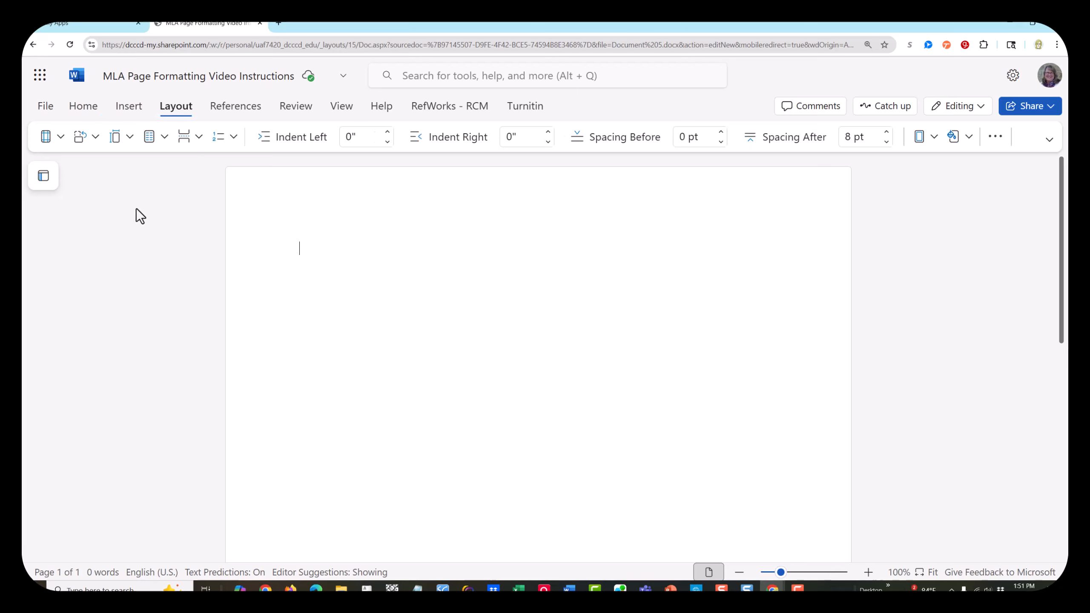
left_click(60, 141)
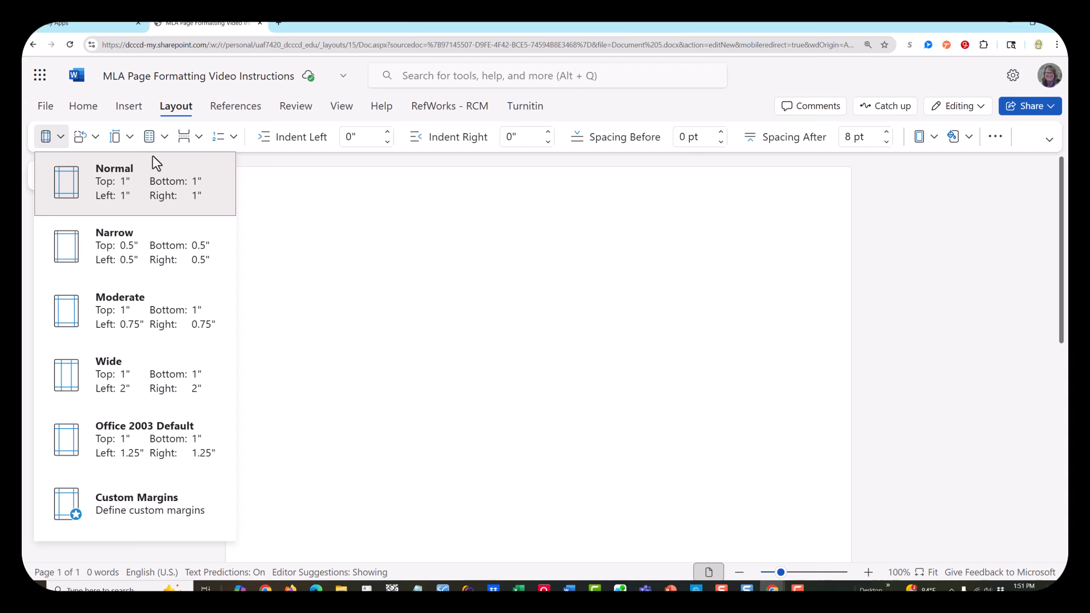
left_click(165, 175)
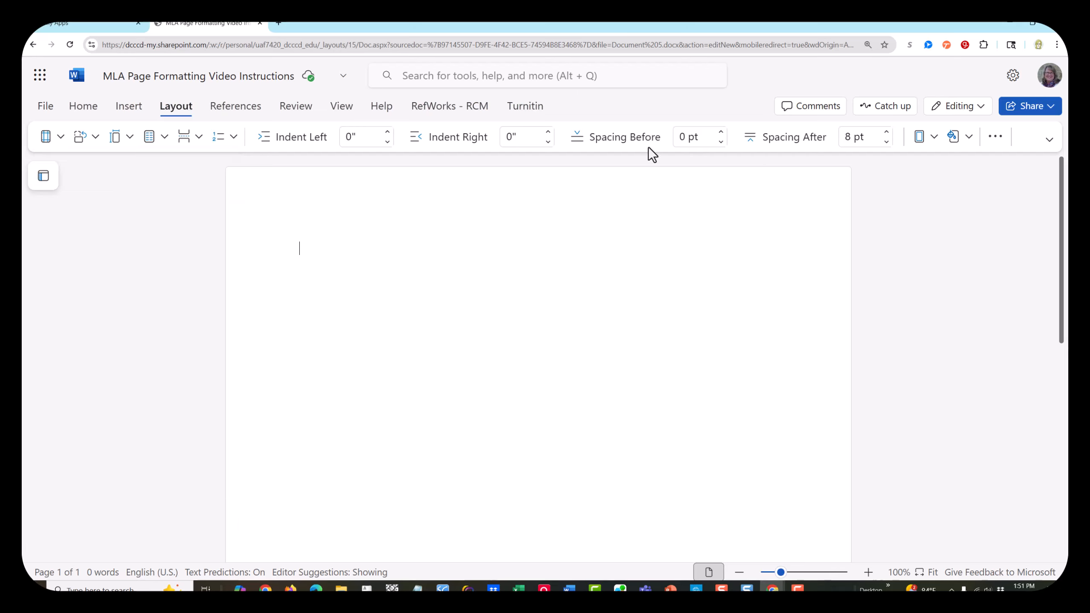
Reduce the spacing after the paragraph and align the body text to the left margin
left_click(887, 142)
left_click(86, 110)
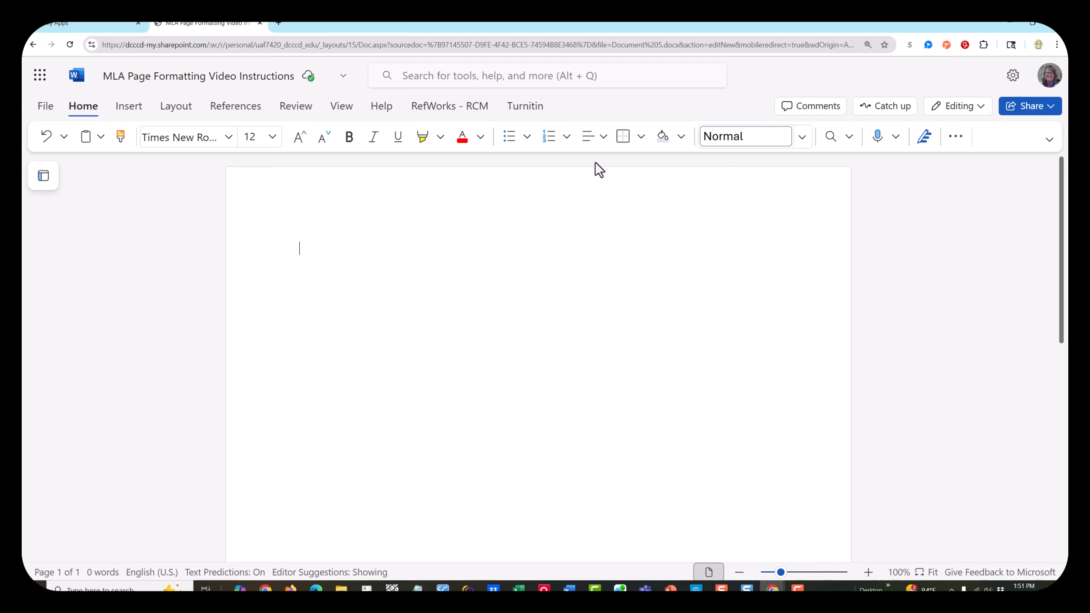
left_click(595, 194)
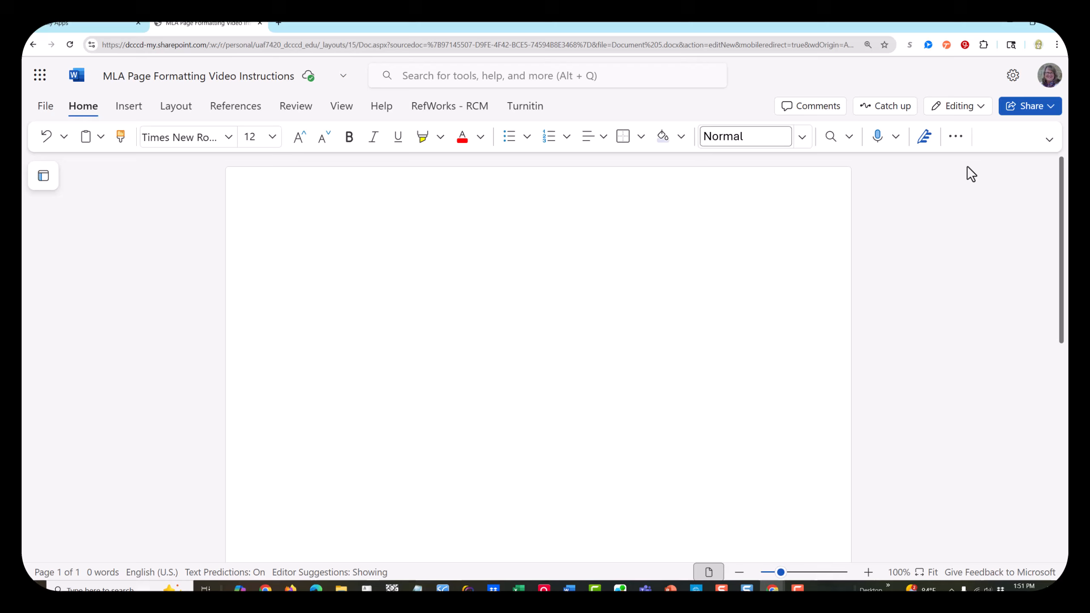
Set the line spacing of the body text to 2
left_click(957, 143)
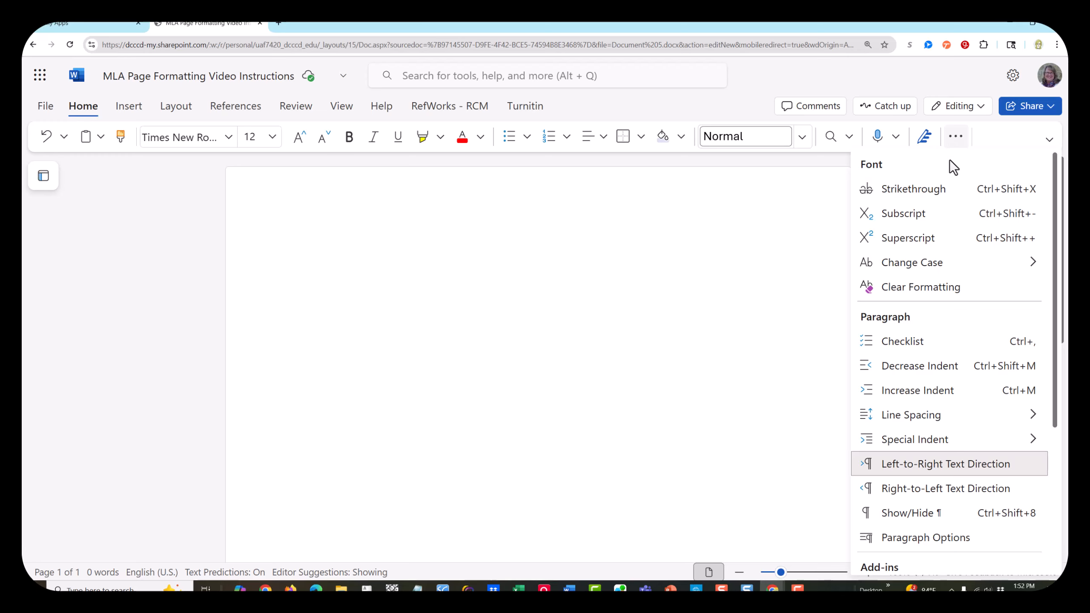
mouse_move(895, 417)
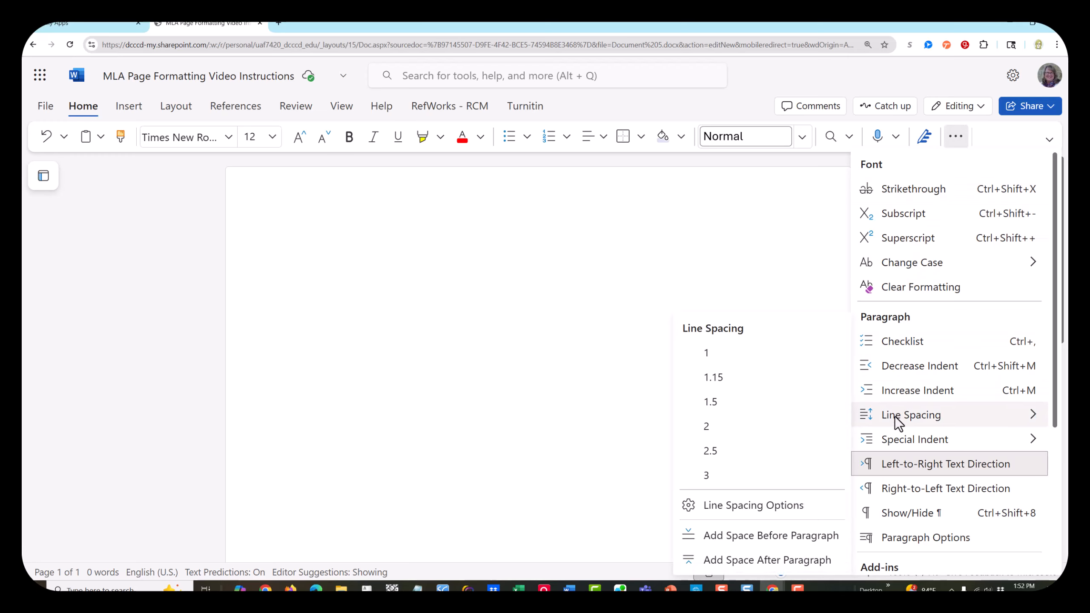
left_click(794, 427)
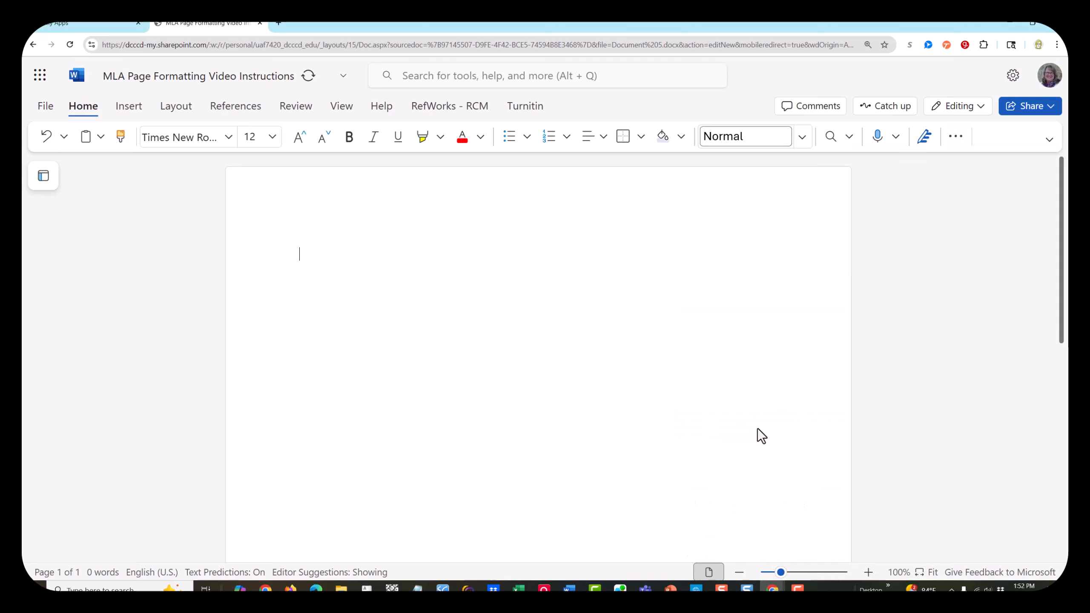
left_click(956, 138)
mouse_move(902, 412)
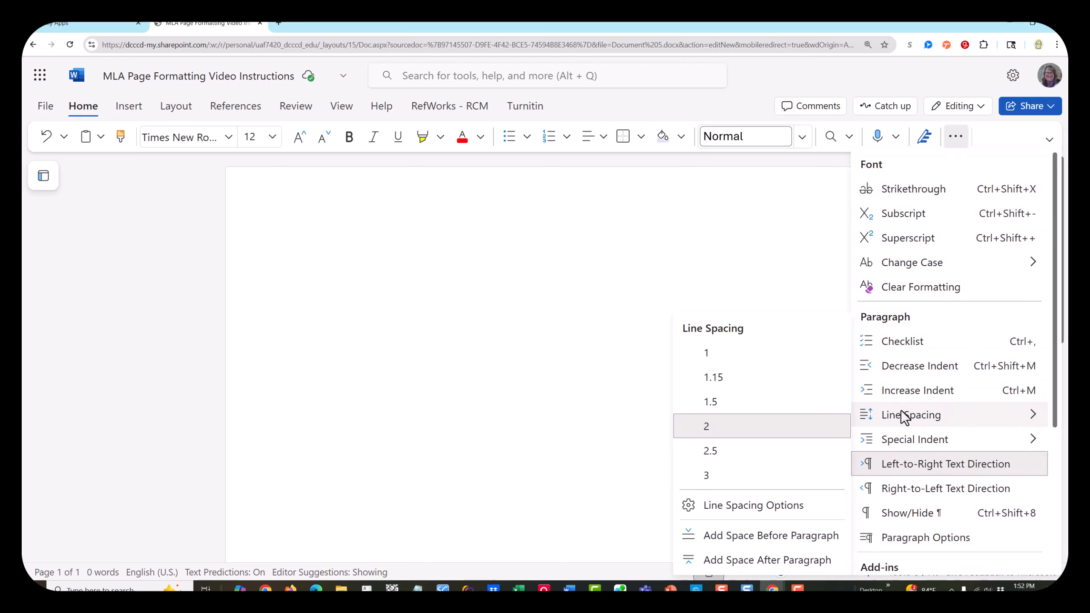
left_click(748, 424)
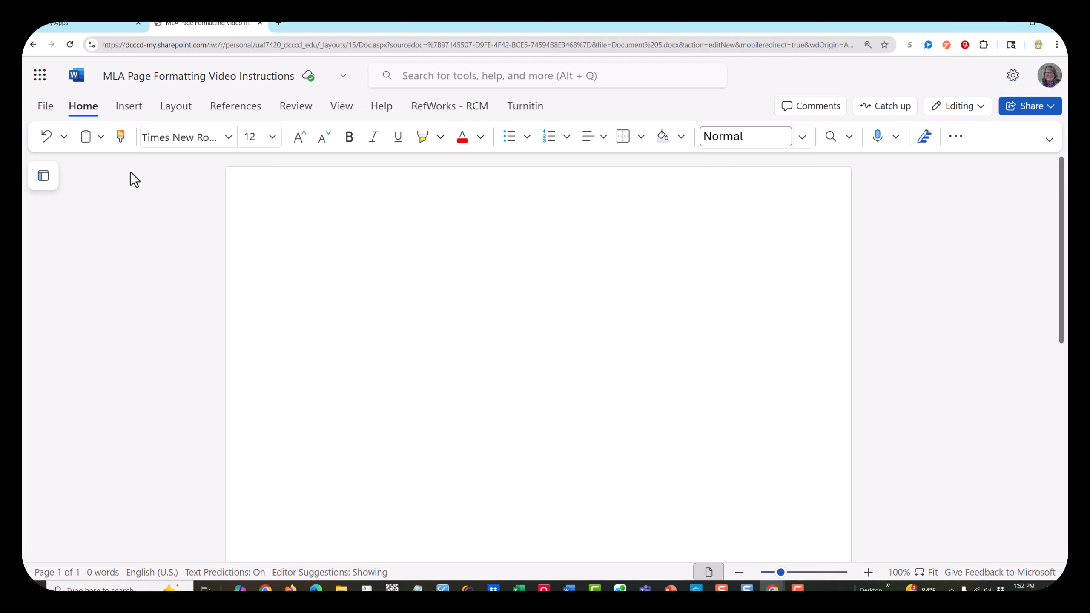
Add a page header and enter the author's last name in its right-hand cell
left_click(128, 107)
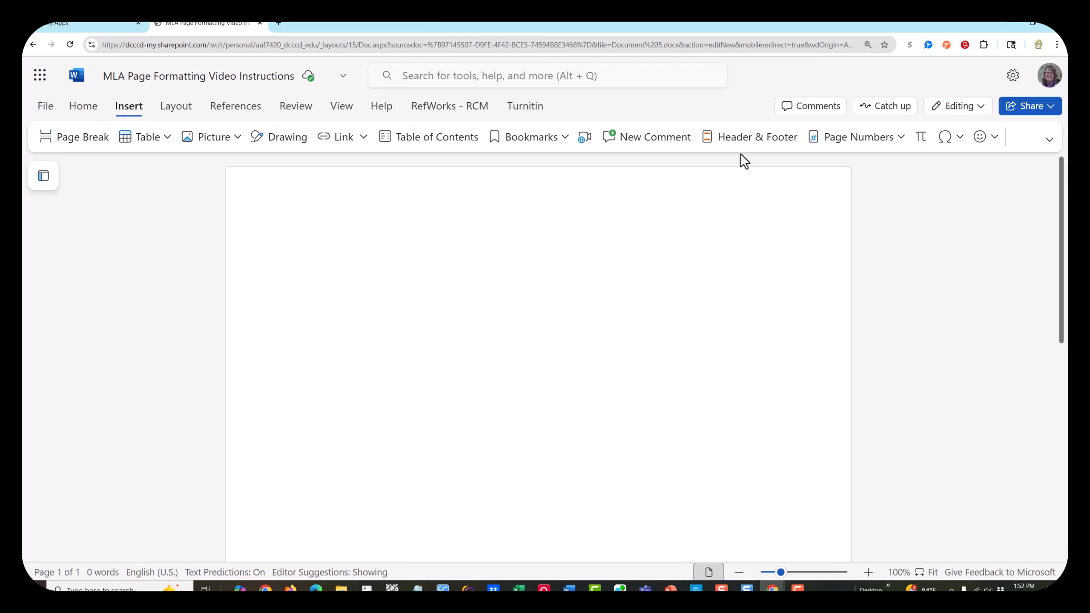
left_click(747, 144)
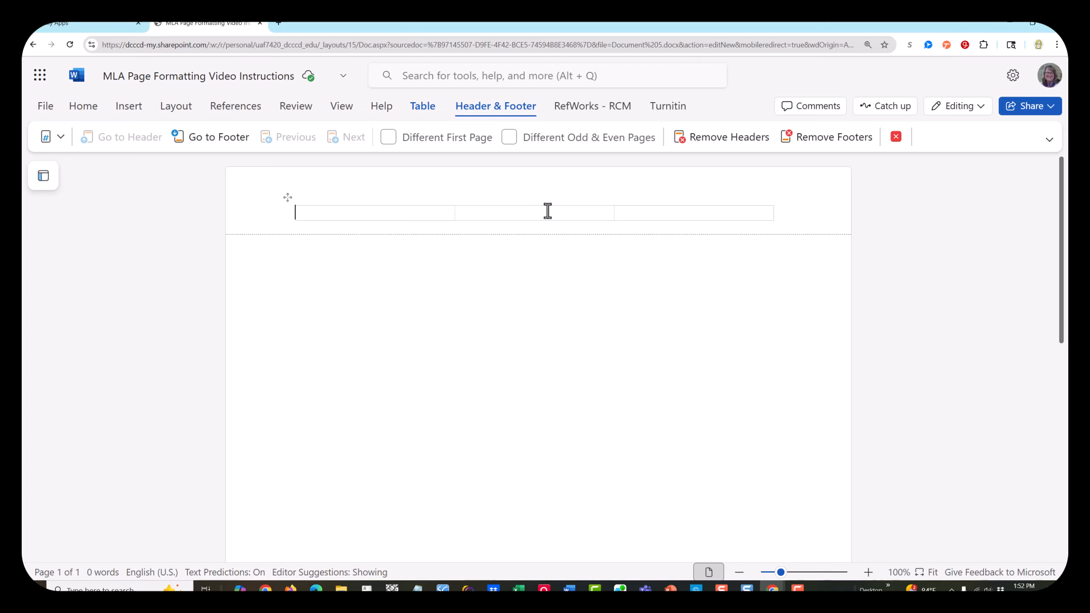
left_click(658, 212)
type("Forbess")
Insert the page number at the upper right of the page, beside the last name in the header
left_click(127, 108)
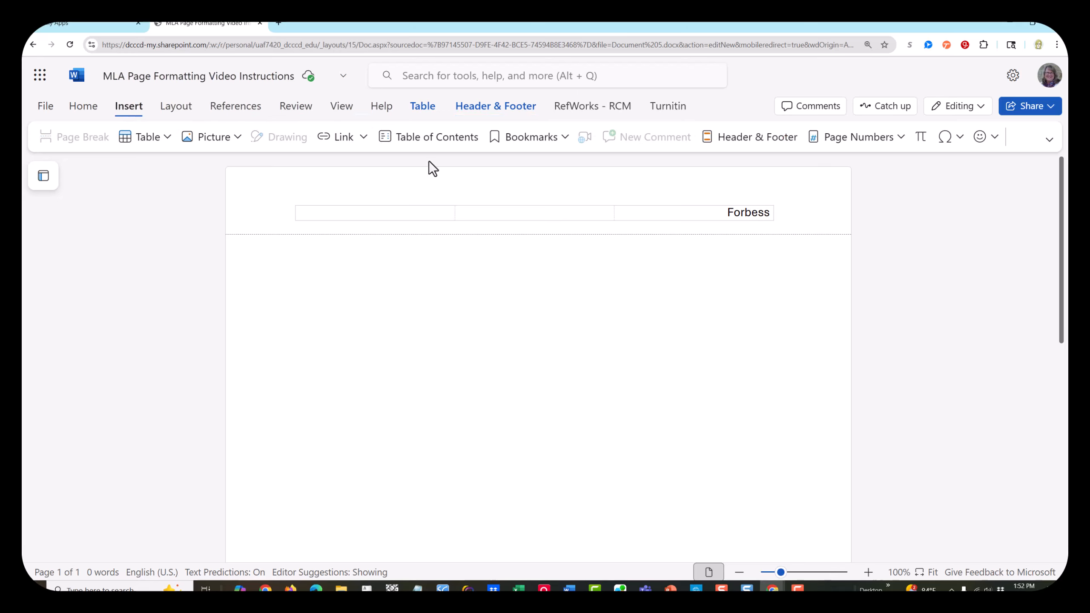
left_click(902, 138)
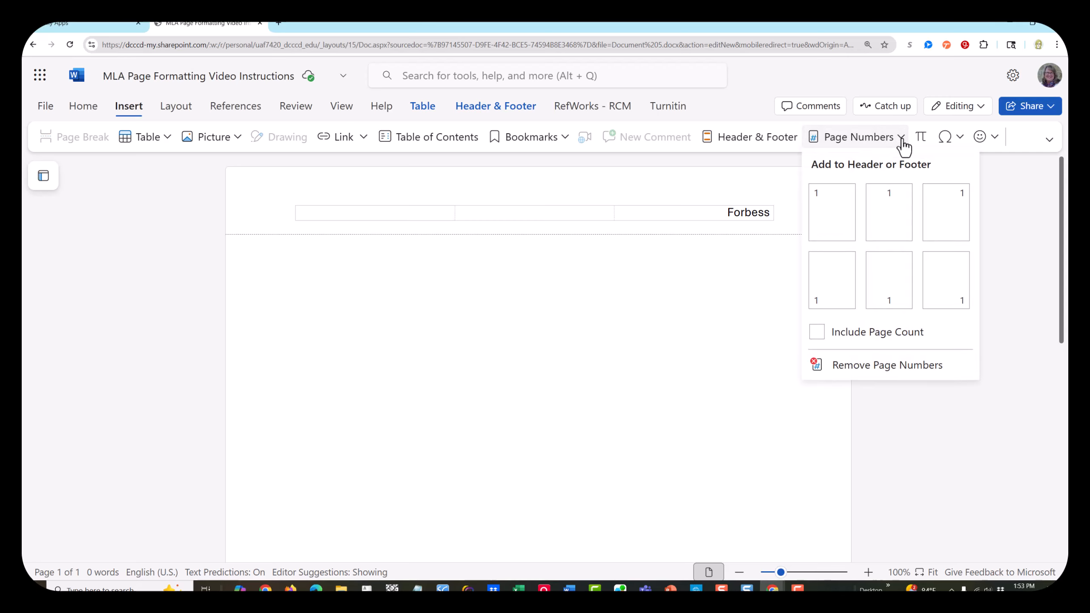
left_click(941, 210)
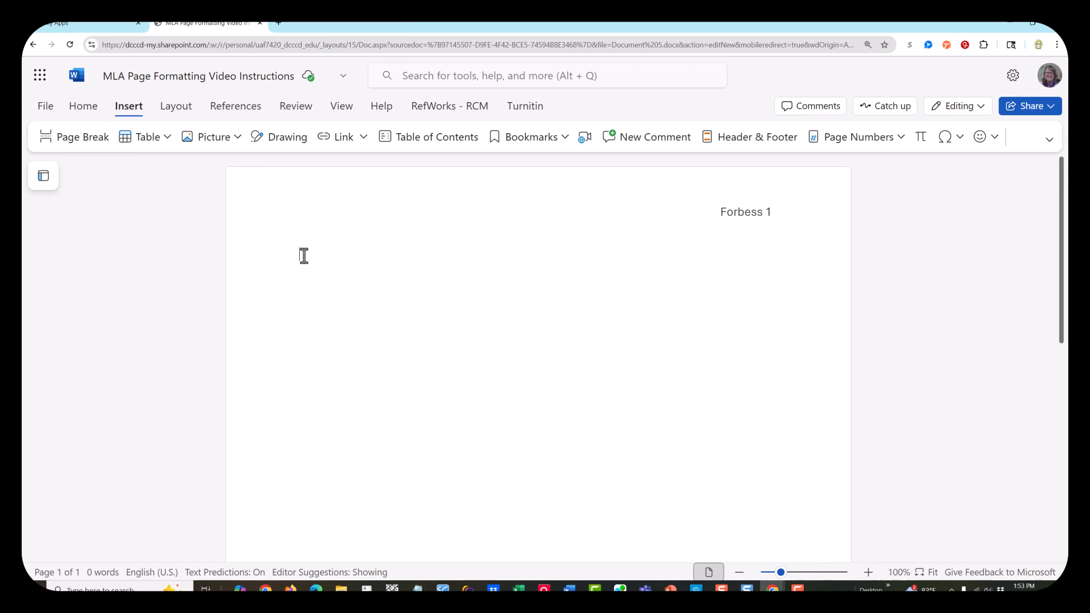
Left-align the body and enter four heading lines: First and Lastname, the professor's title and name, ENGL 1301, and 1 Sept 2025
left_click(78, 108)
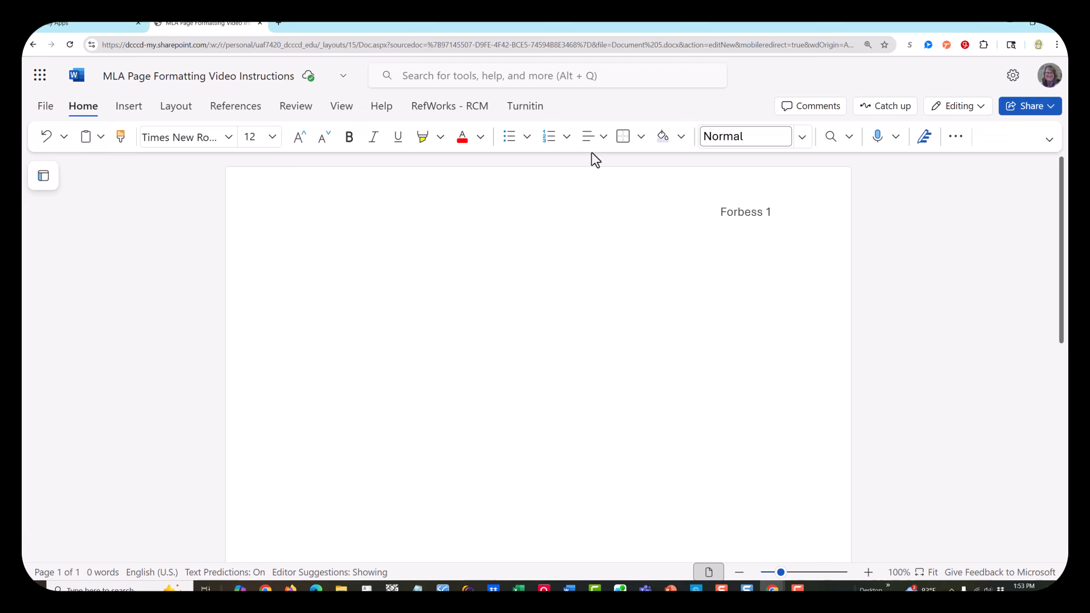
left_click(603, 138)
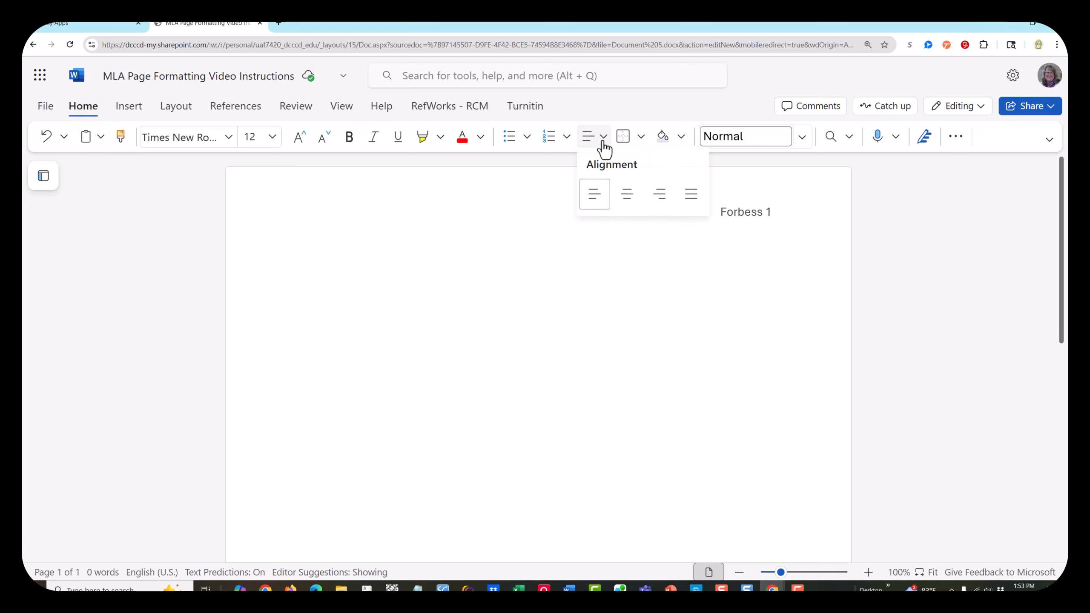
left_click(594, 196)
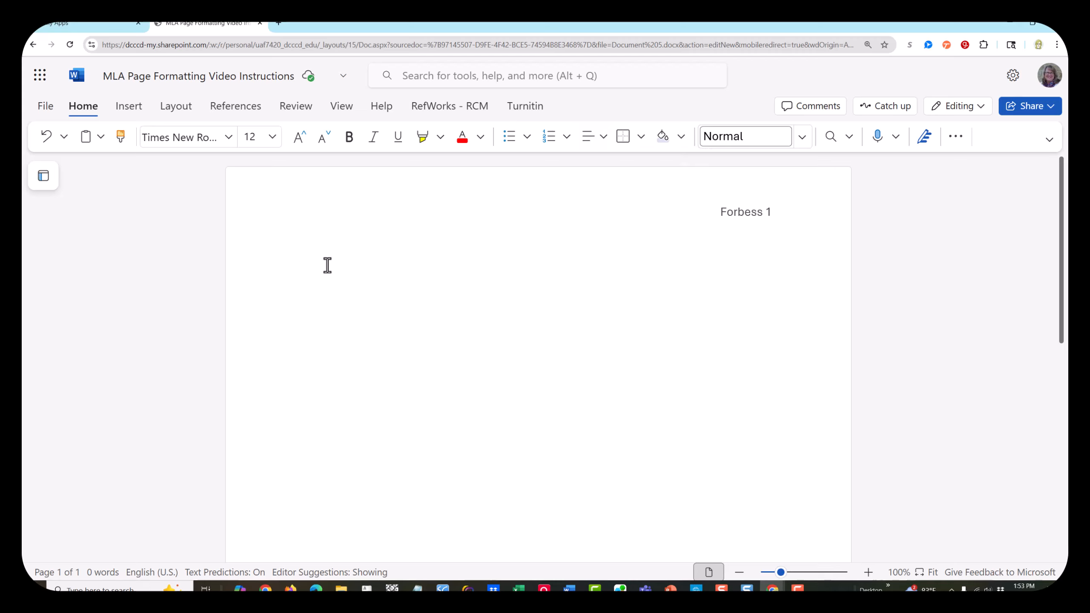
type("First and Lastname")
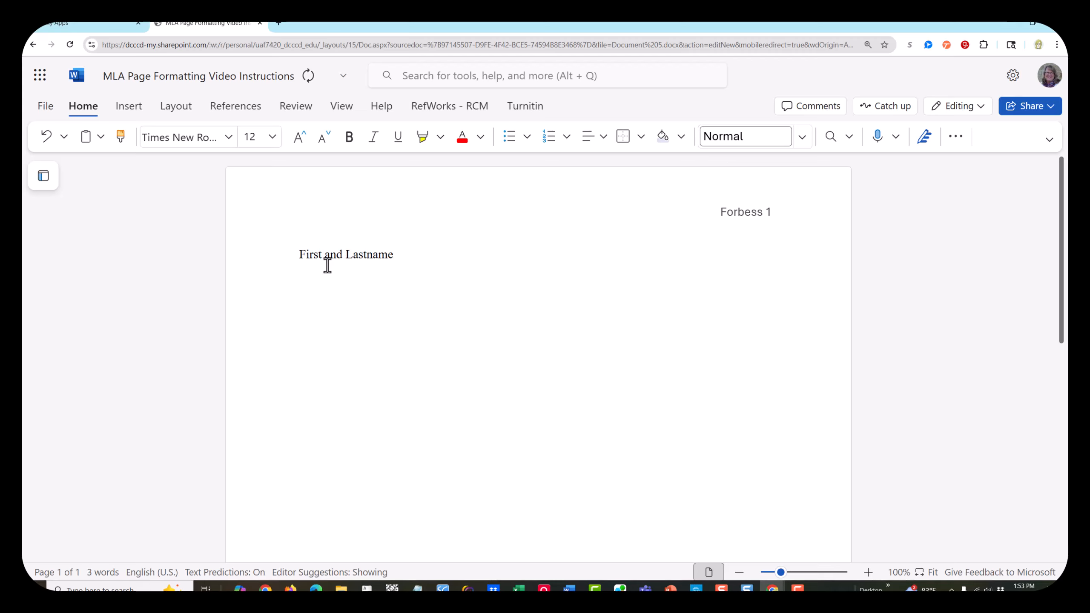
key("Return")
type("Profe")
type("ssor Forbess ")
type("ENGL 1301")
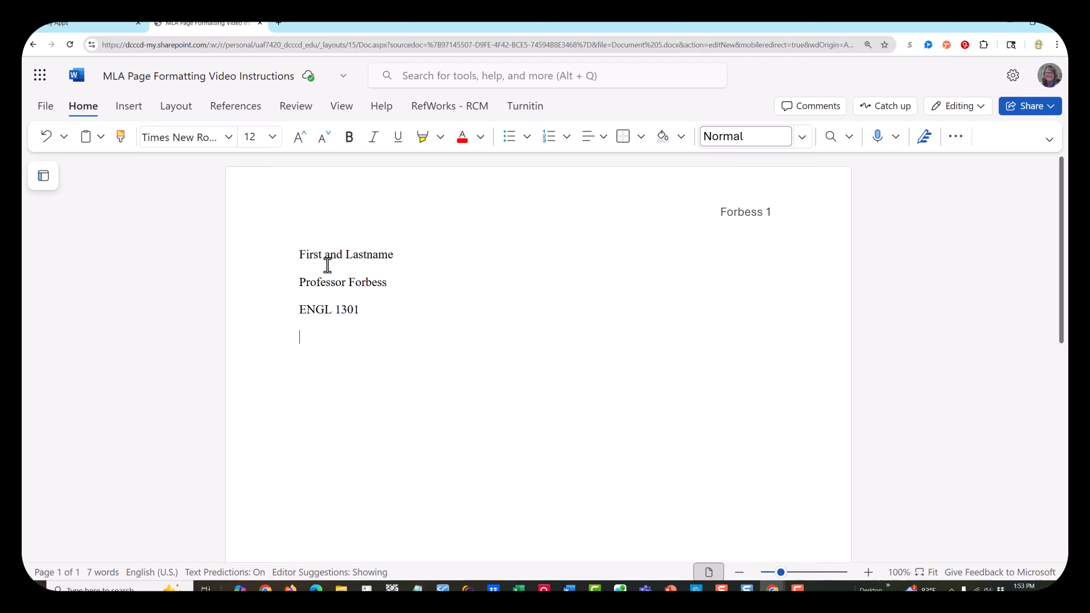
type("1 Sept 2025")
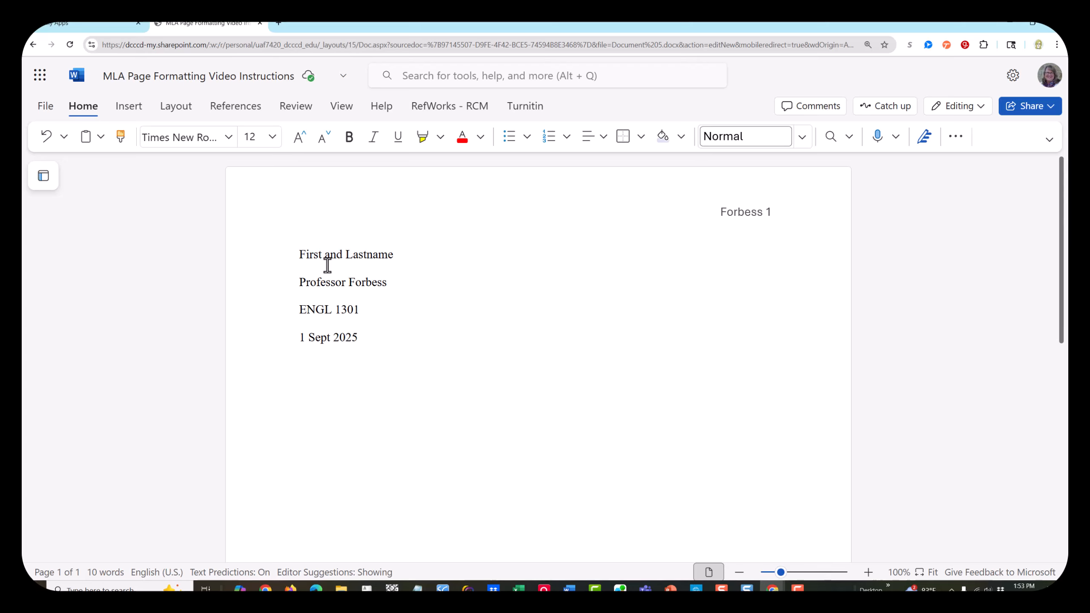
Add a centered line below the date reading "The Title of the Essay Goes Here and is Centered on the Page"
key("Return")
left_click(604, 138)
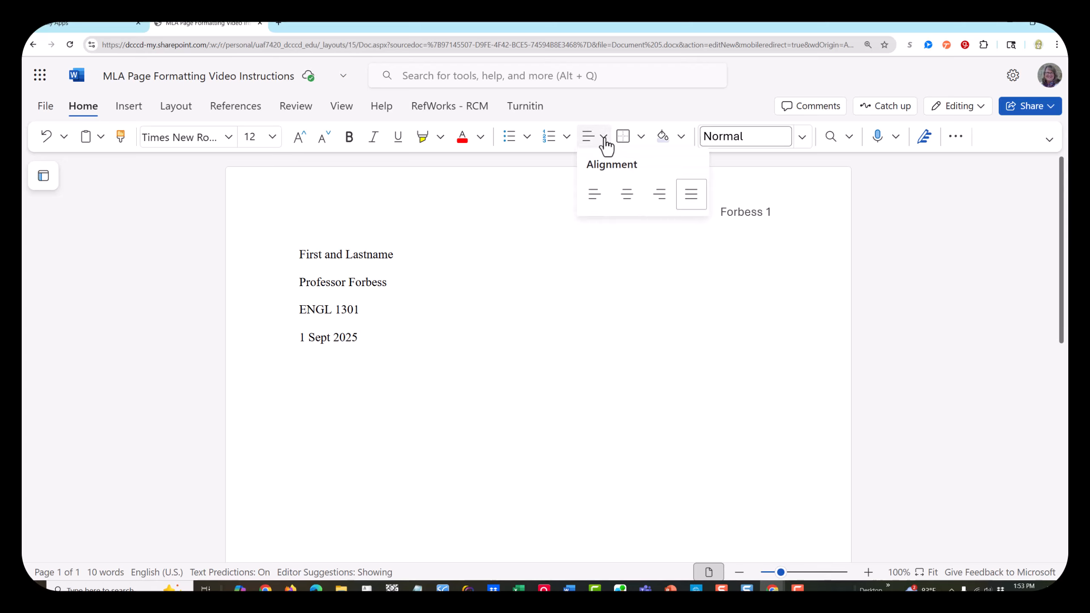
left_click(628, 198)
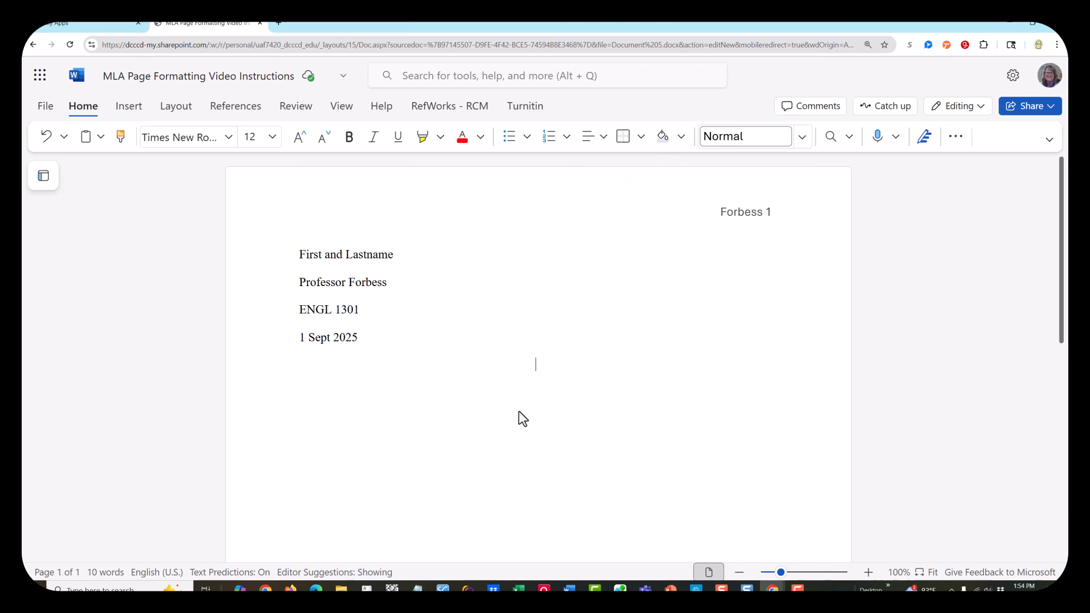
type("The Title of the E")
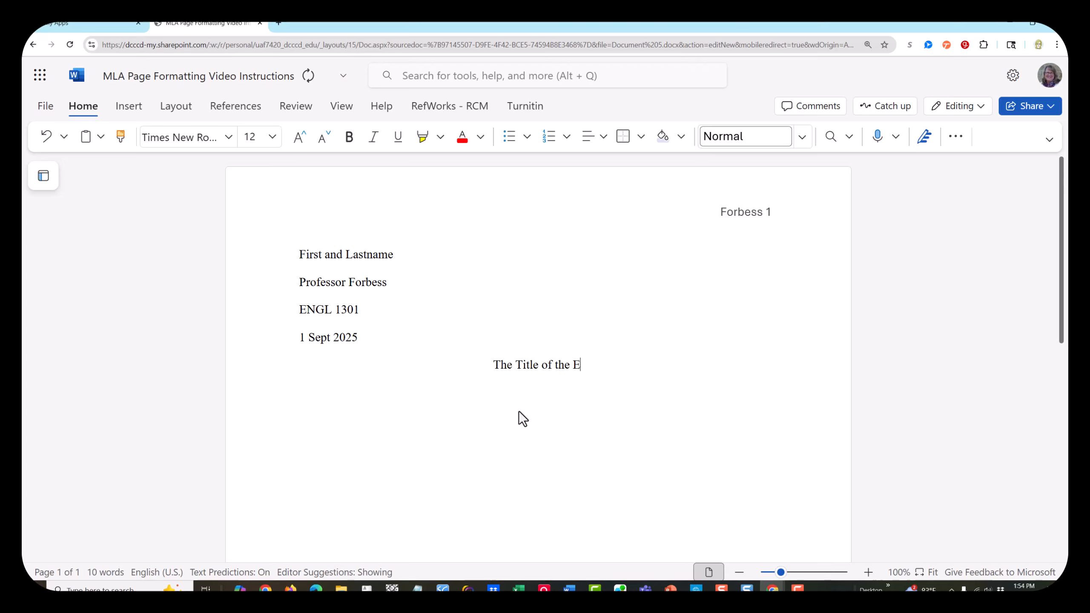
type("ssay Goes Her")
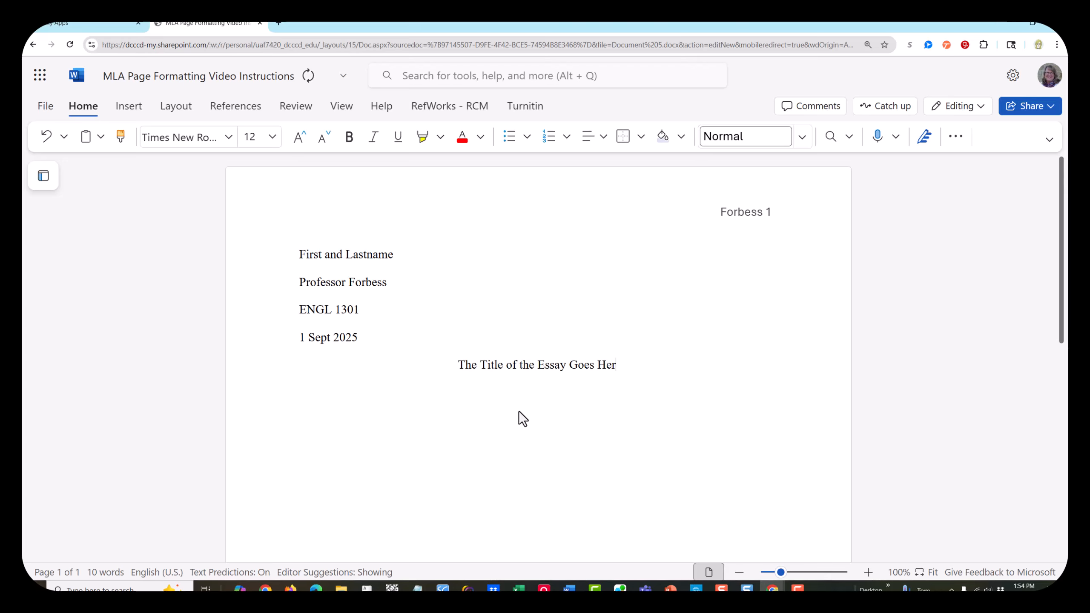
type("e and is C")
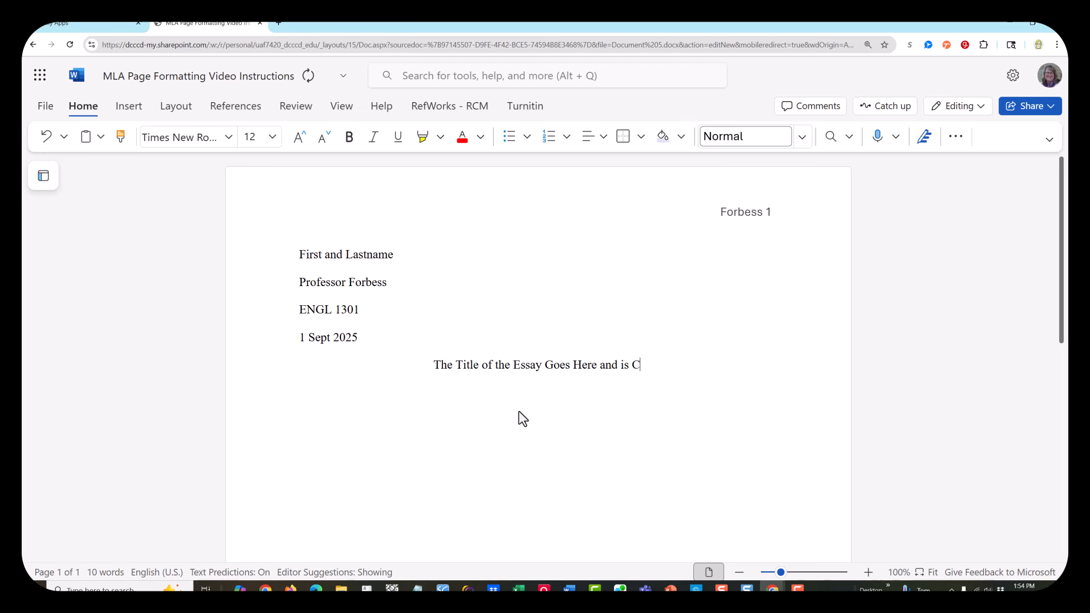
type("entered on the Page")
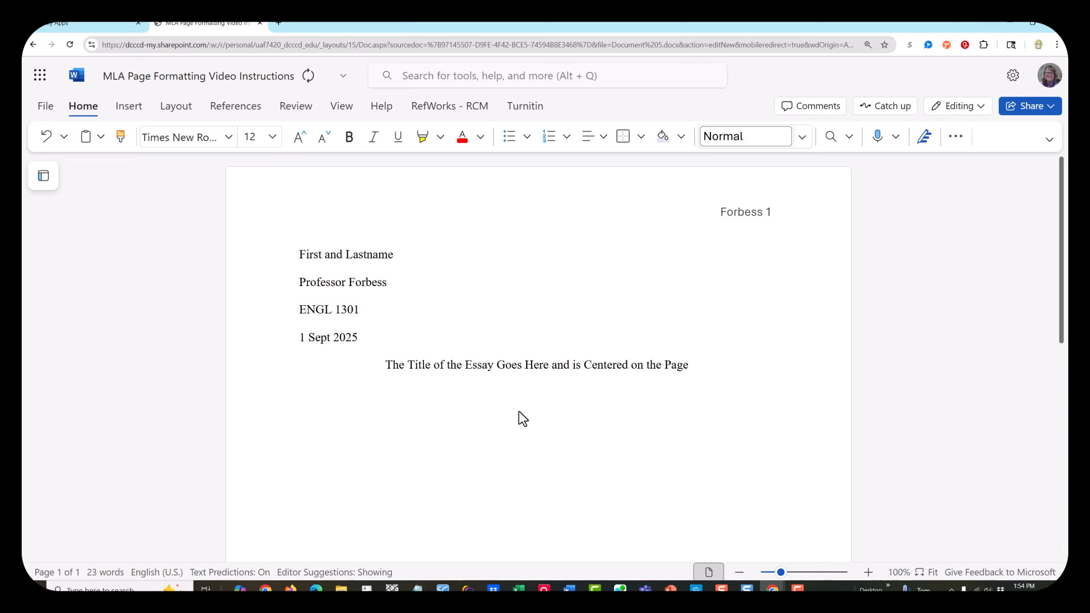
Start a left-aligned, indented paragraph below the title reading "Tab one time for a ½ inch indent. This paragraph is the introduction"
key("Return")
left_click(604, 137)
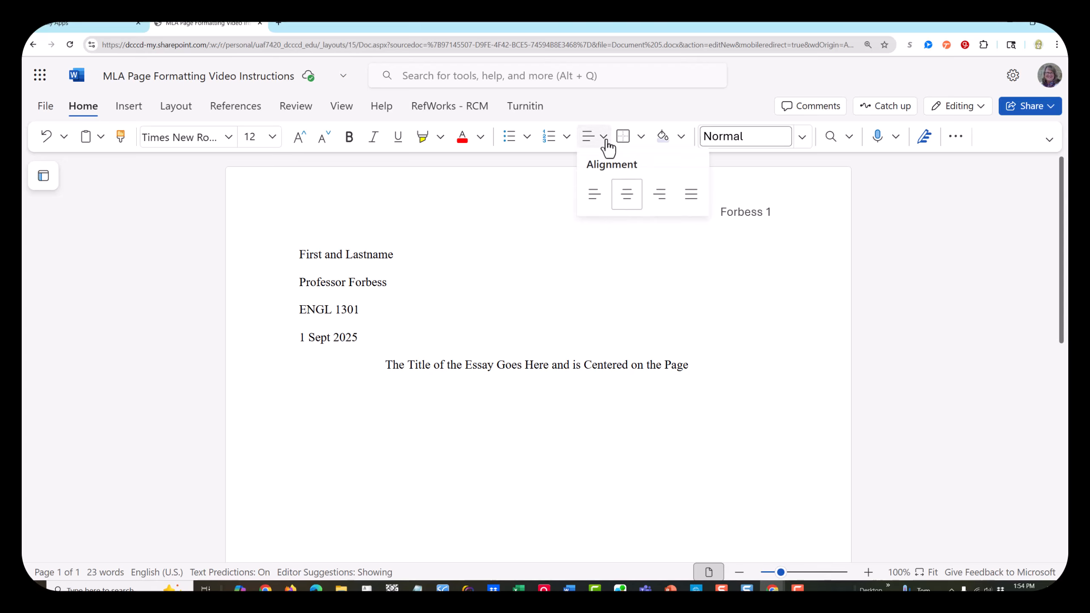
left_click(593, 196)
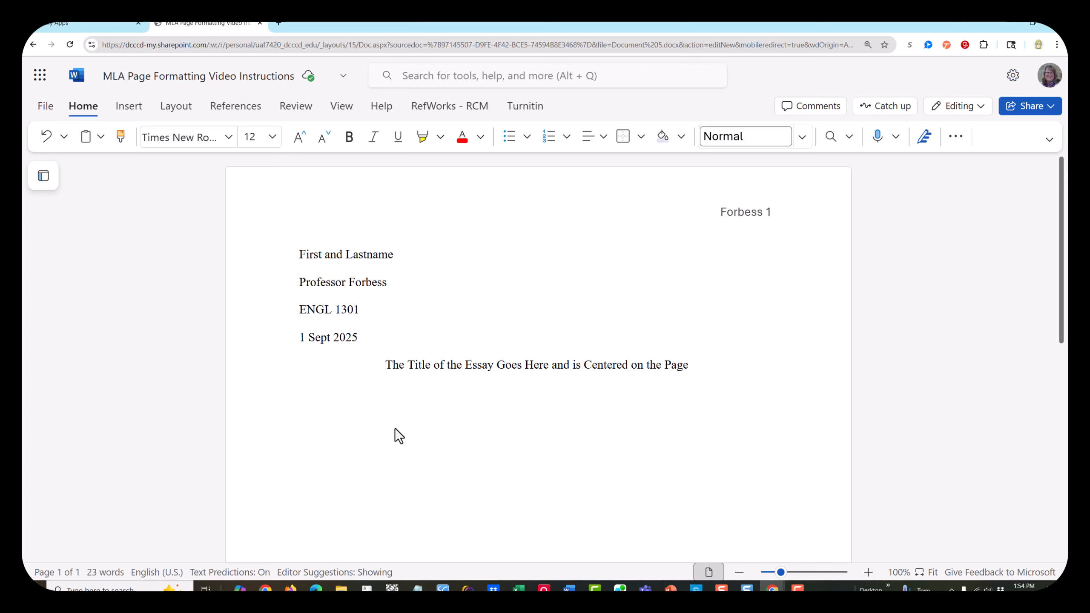
type("Tabe a")
key("BackSpace")
key("BackSpace")
key("BackSpace")
type("one time for a")
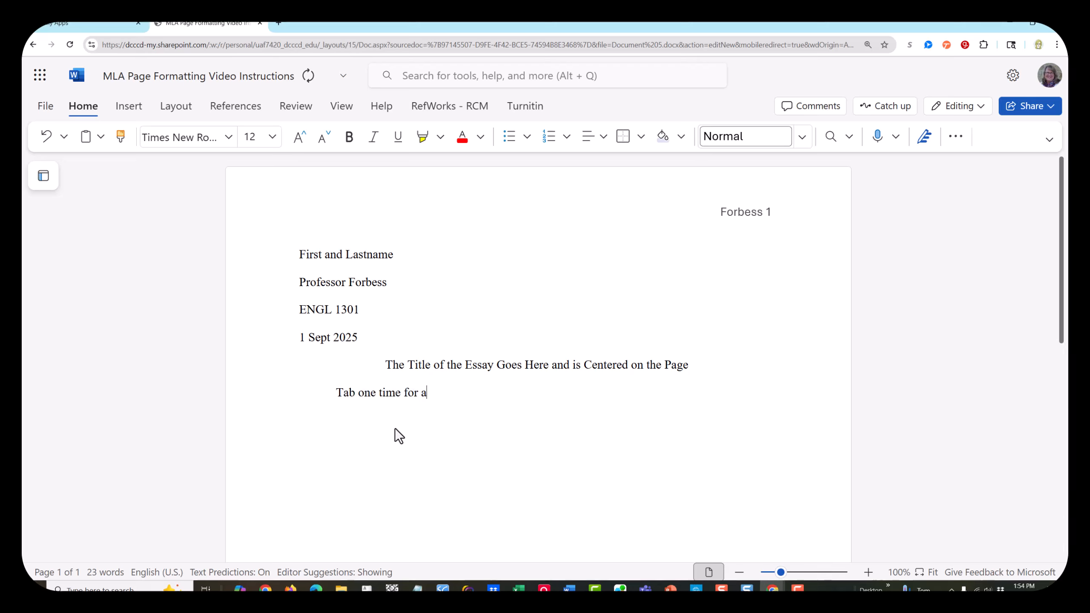
type(" 1/2 inch indent. This p")
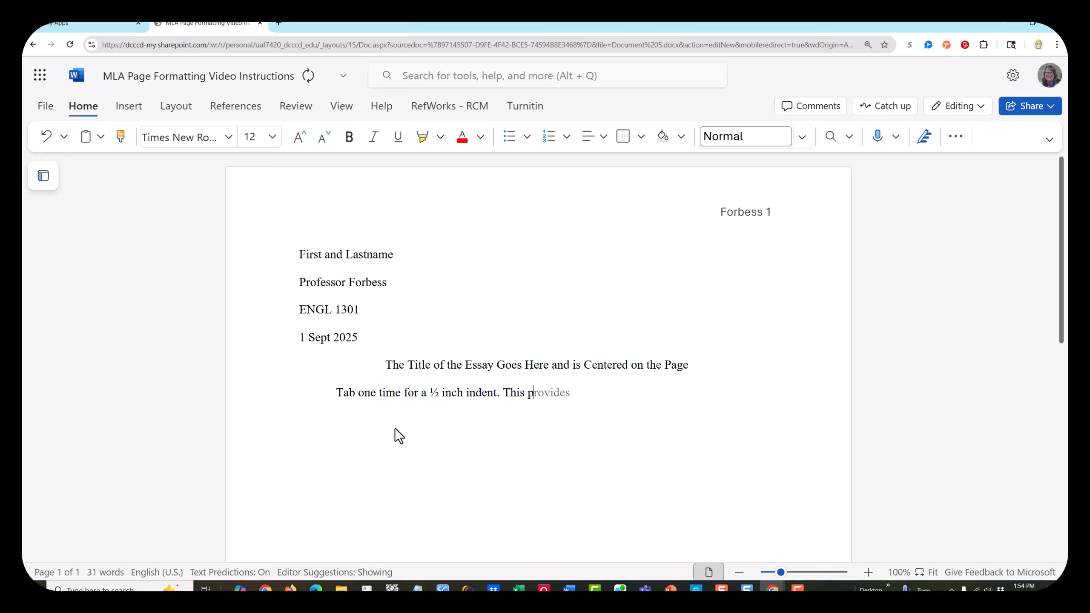
type("aragraph is the intro")
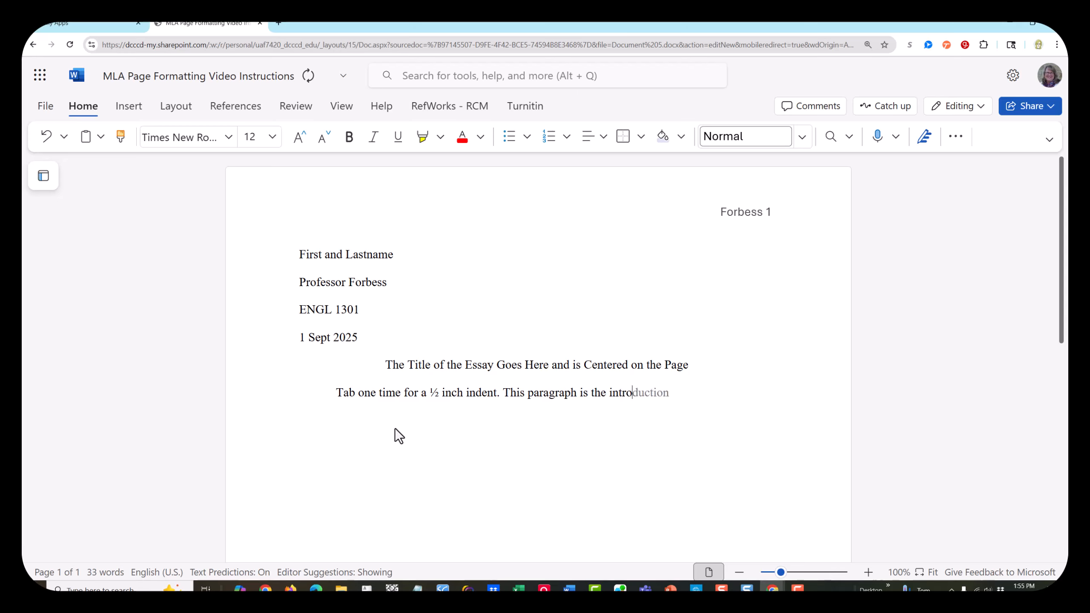
key("Tab")
Add to the introduction: "The introduction should be about 5-7 sentences long and the last sentence should be the thesis statement or the controlling idea."
type(". The intro")
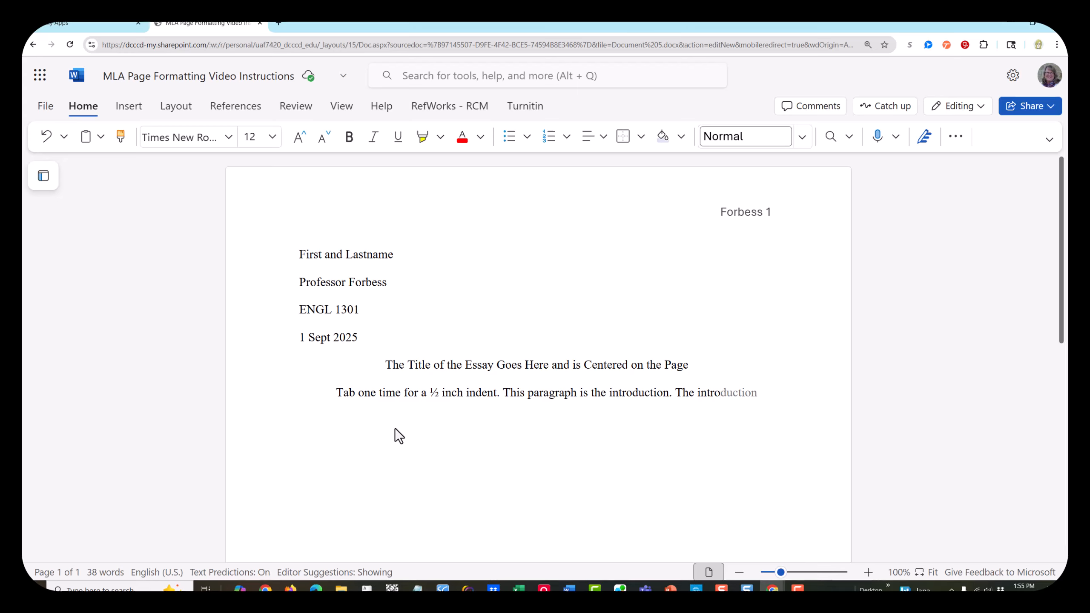
key("Tab")
type("should be abo")
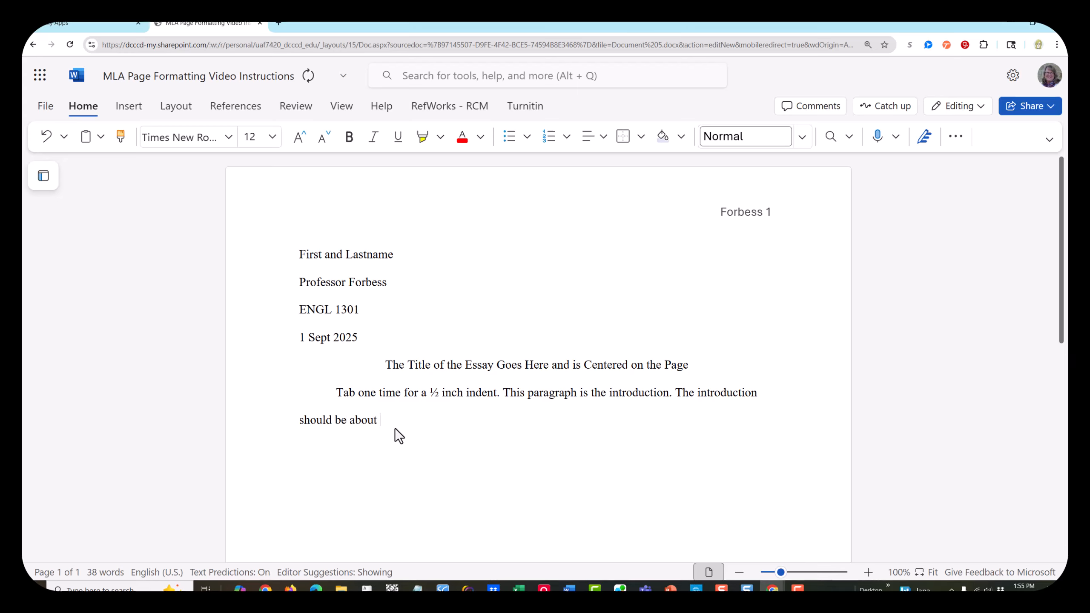
type("ut 5-7 sentences long and ")
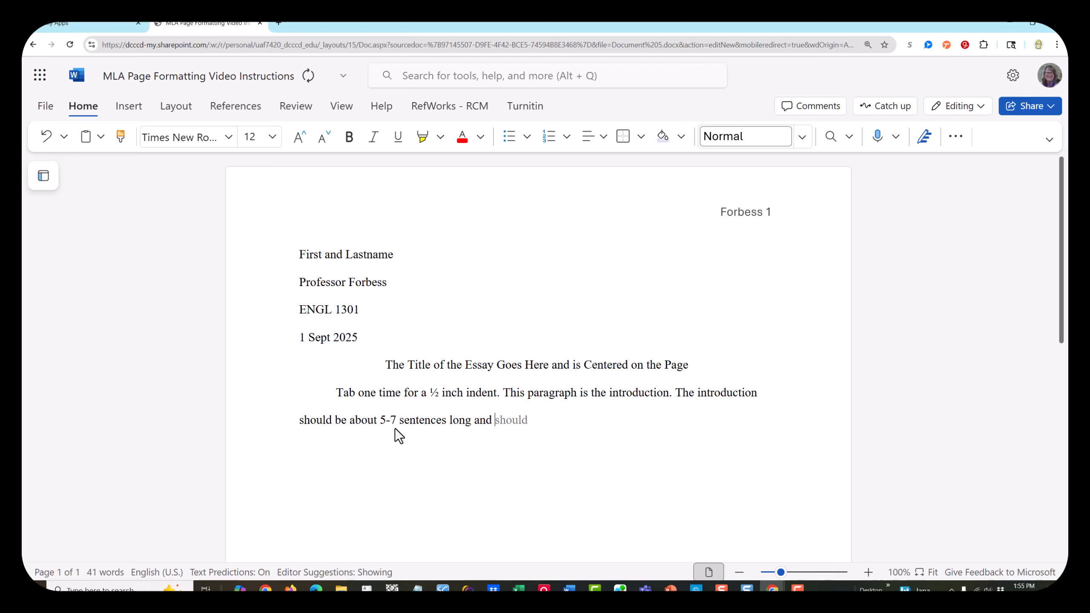
type("the last sentence should be the ")
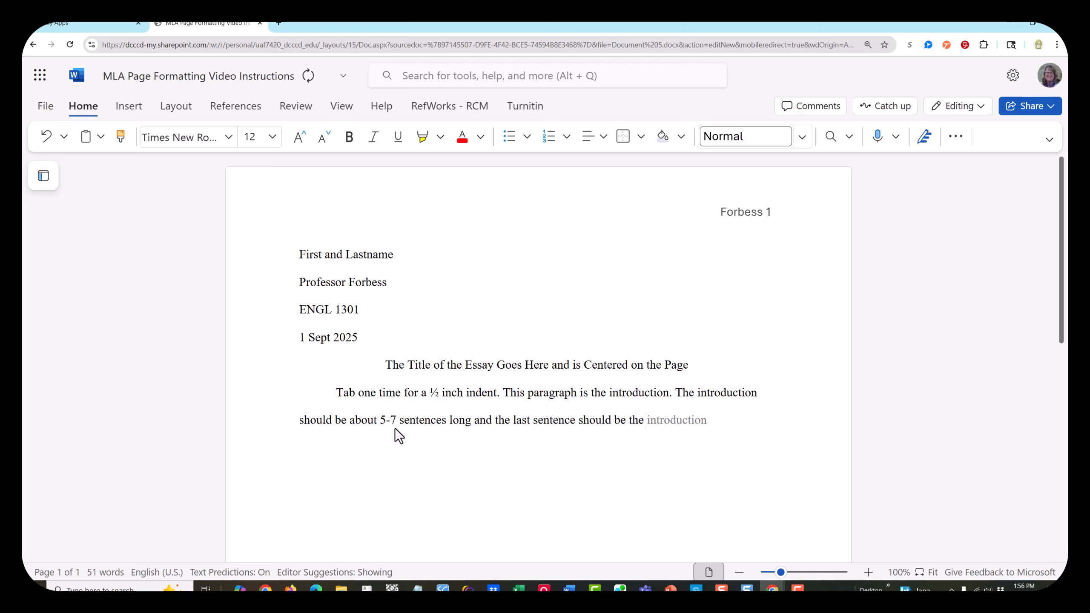
type("thesis statement or the control")
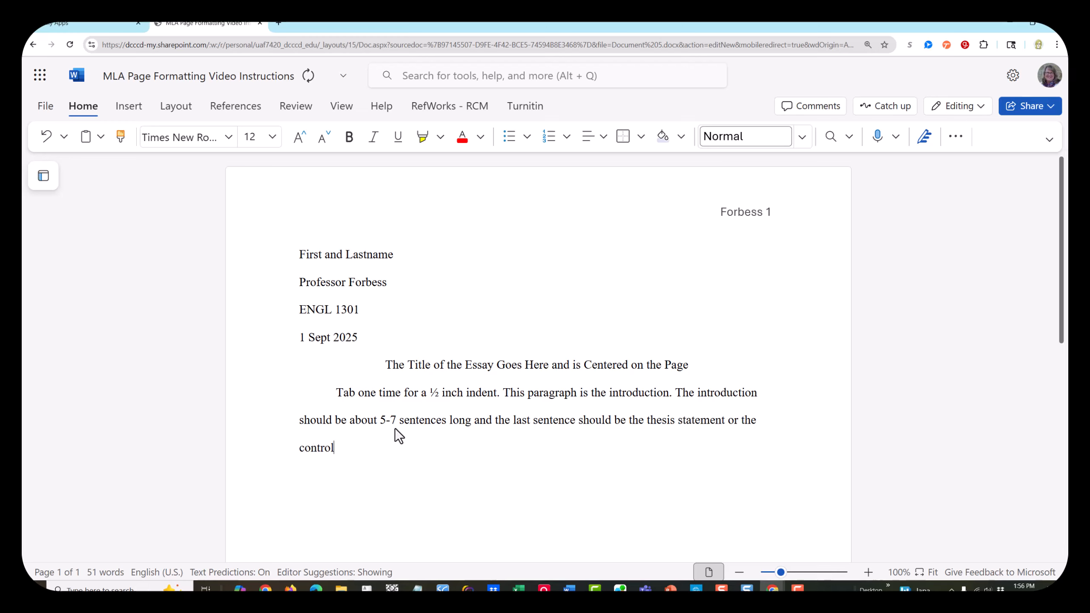
type("ling idea.")
Add an indented body paragraph starting "Tab again." and paste in the guidance on indenting and 5 – 10 sentence length with merged formatting
key("Tab")
type("Tab ag")
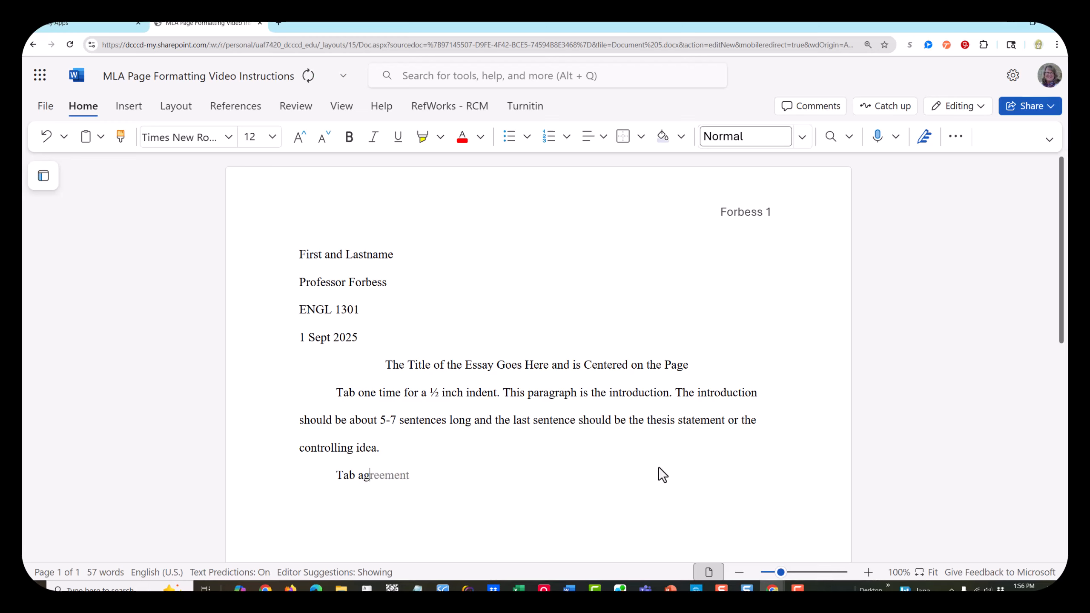
type("ain.")
type("Indent the first word of each paragraph. Sentences should begin one half inch from the left margin. Each paragraph should be about 5 – 10 sentences in length in order to build your ideas related to the topic sentence.")
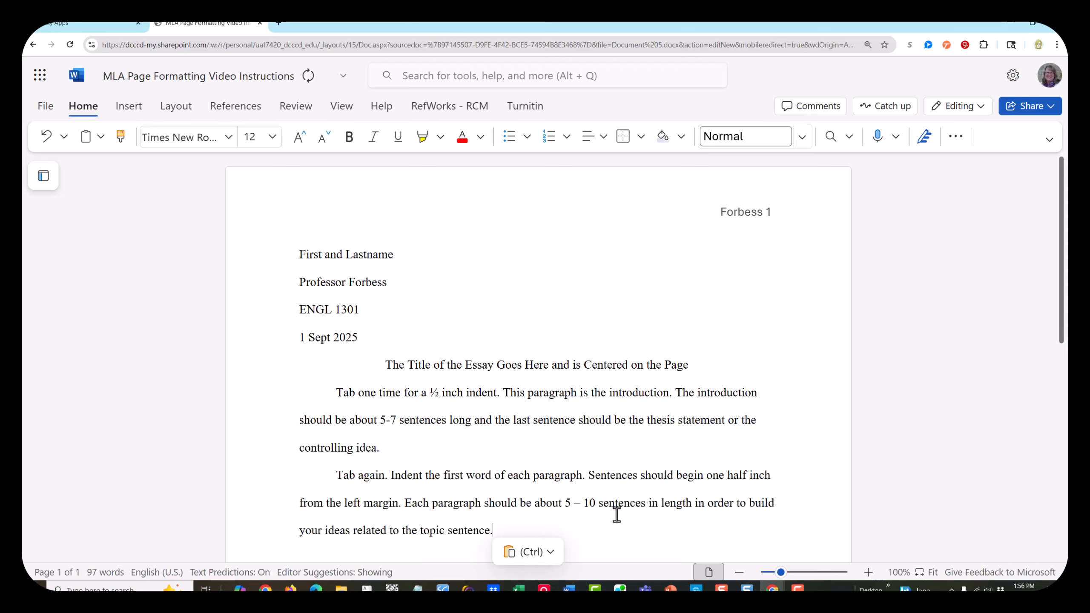
scroll(637, 499, "down", 2)
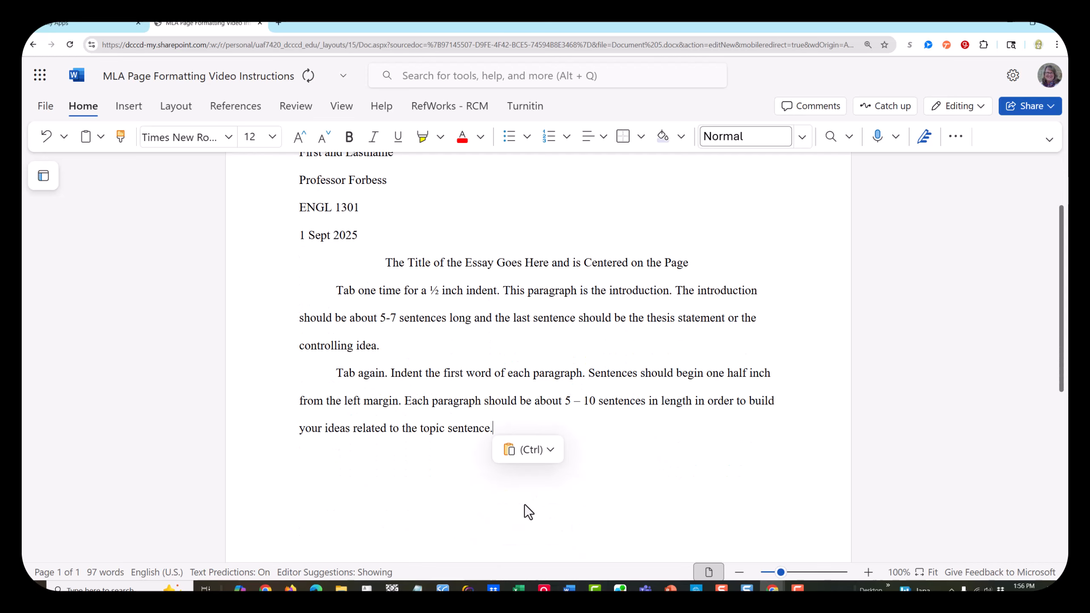
left_click(531, 457)
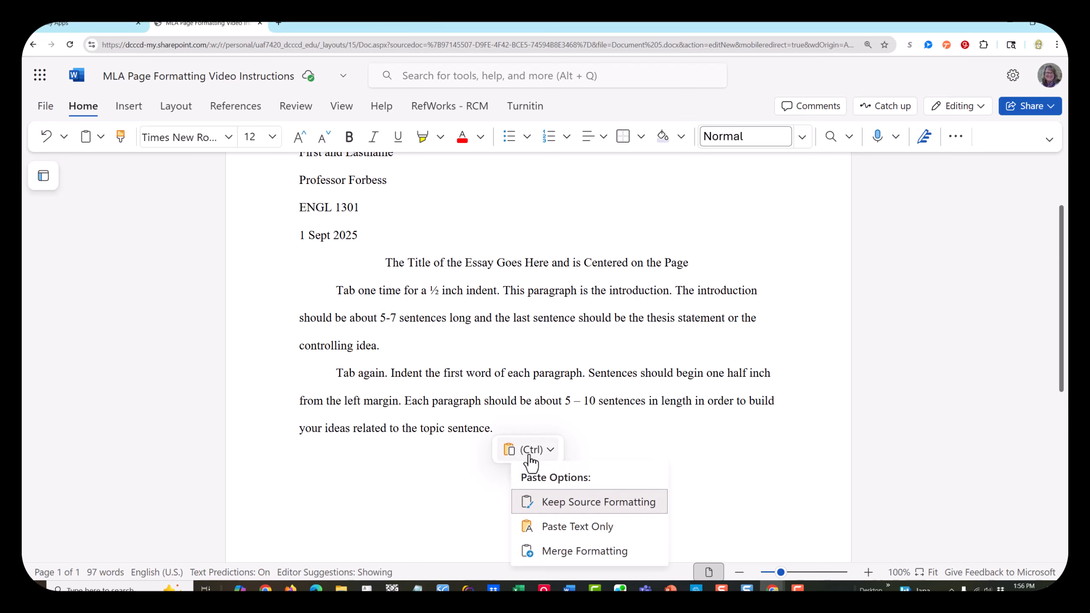
left_click(545, 552)
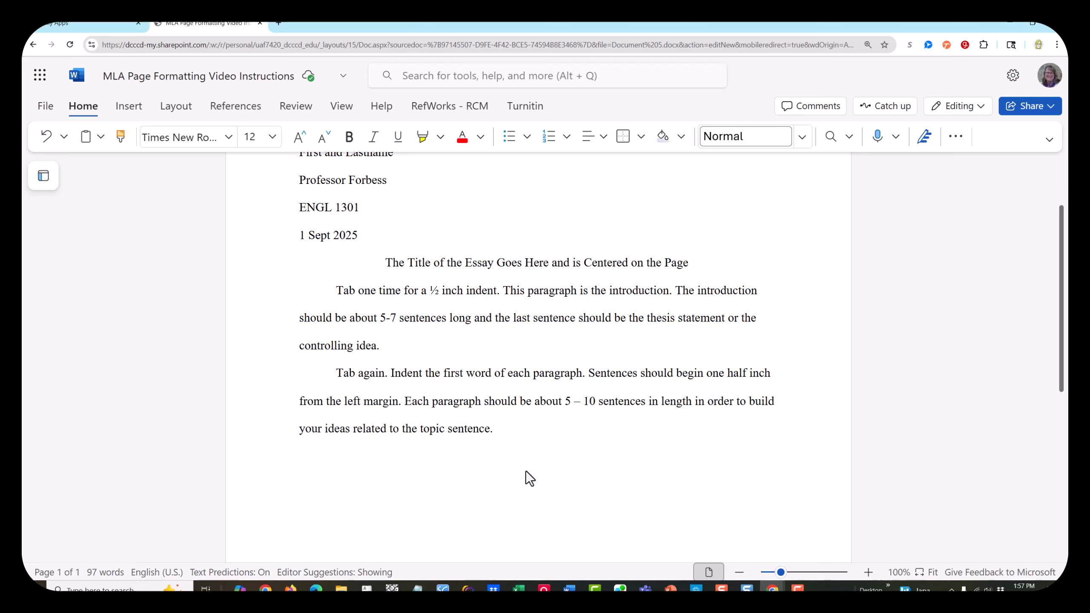
Add a second indented "Tab again." body paragraph containing the same pasted indenting and length guidance, with merged formatting
key("Return")
key("Tab")
type("Tab again.")
type("Indent the first word of each paragraph. Sentences should begin one half inch from the left margin. Each paragraph should be about 5 – 10 sentences in length in order to build your ideas related to the topic sentence.")
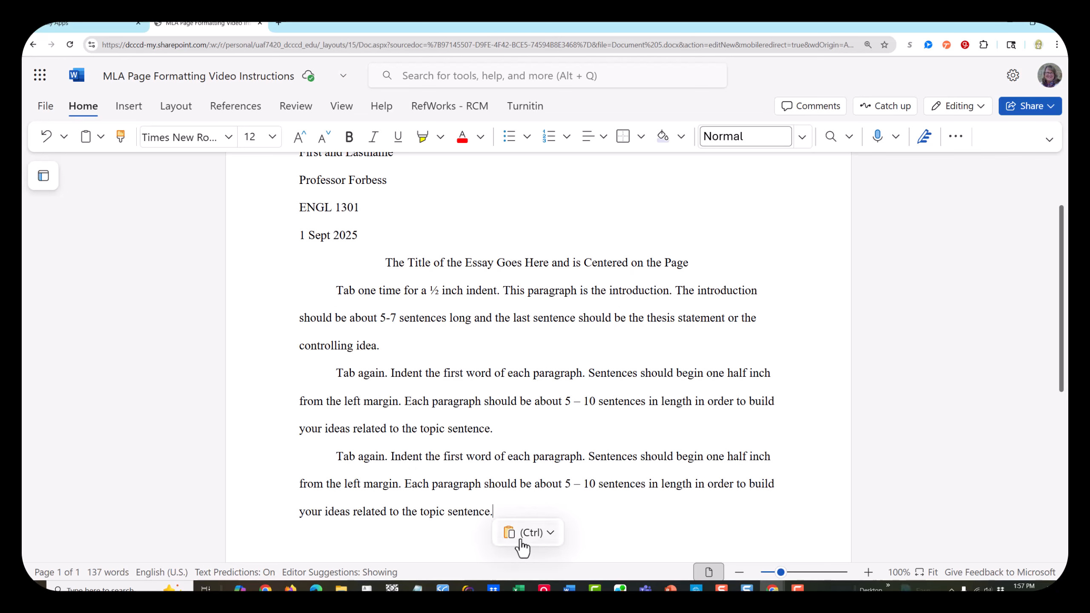
left_click(522, 539)
left_click(579, 509)
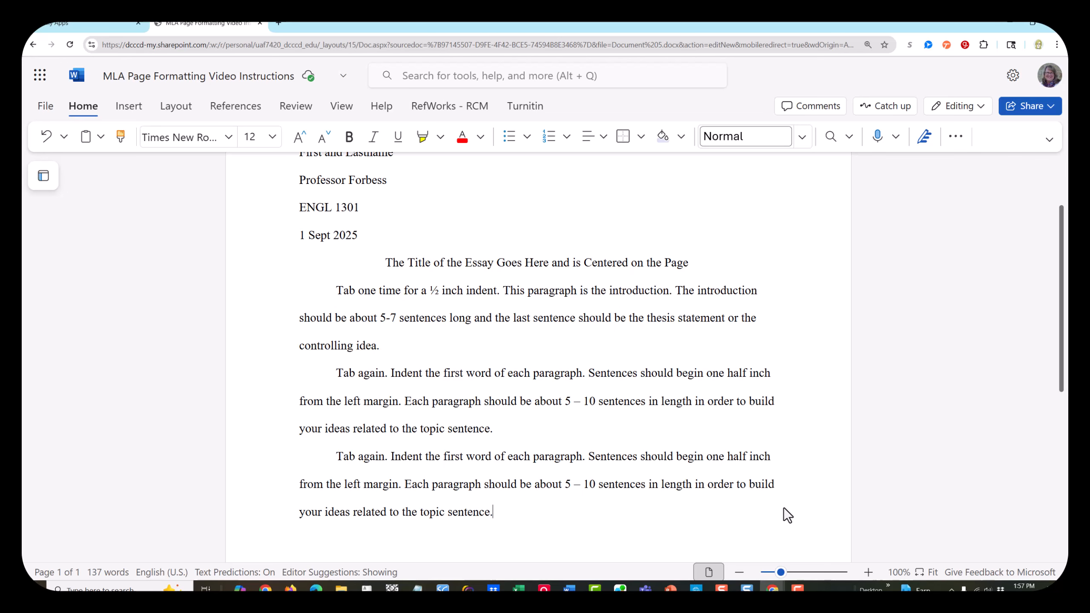
Add an indented final paragraph starting "Conclusion." and paste in the text about how conclusions wrap up the paper, with merged formatting
scroll(782, 506, "down", 1)
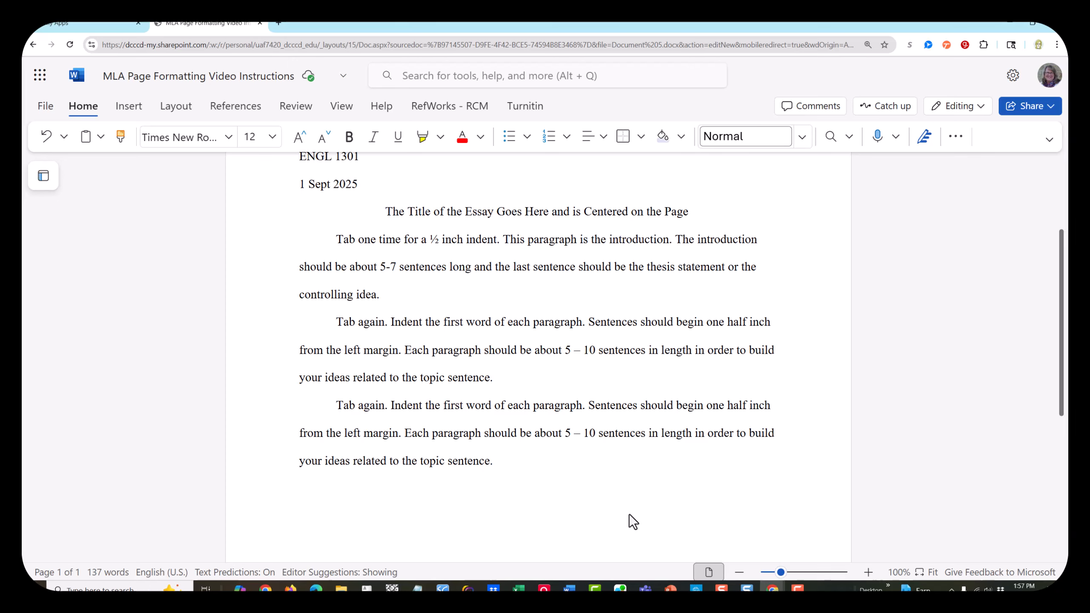
key("Return")
key("Tab")
type("Conclusion.")
left_click(416, 489)
type("Conclusions wrap up what you have been discussing in your paper. After moving from general to specific information in the introduction and body paragraphs, your conclusion should begin pulling back into more general information that restates the main points of your argument. Conclusions may also call for action or an overview of possible future research. The following outline may help you conclude your paper: Topic sentences, fresh rephrasing of thesis statement, supporting sentences, summarize or wrap up the main points in the body of the essay, explain how ideas fit together, closing sentence, final words, connects back to the introduction, and provides a sense of closure.")
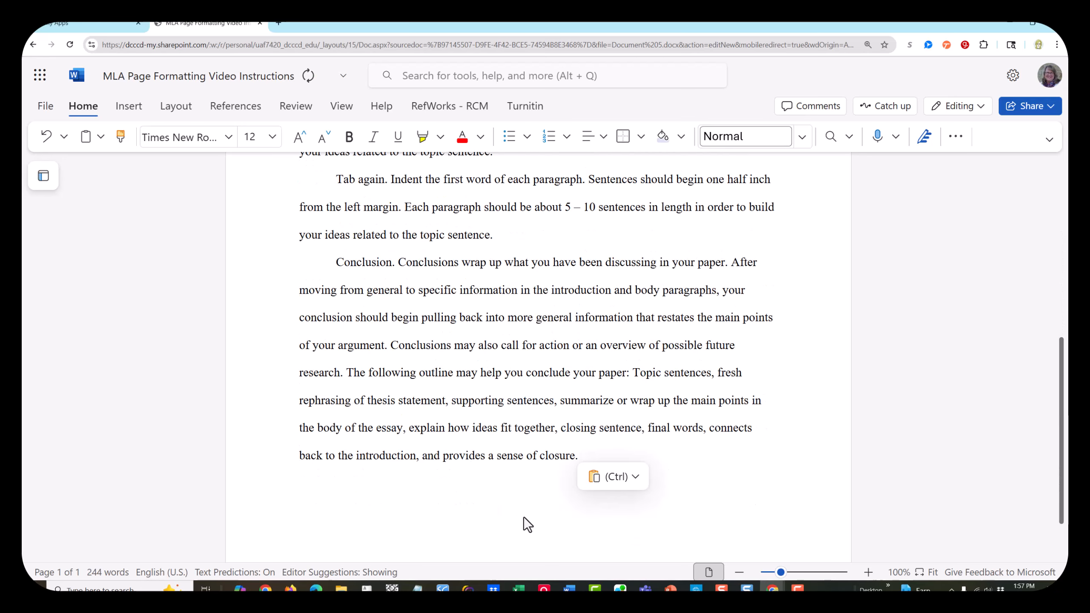
left_click(611, 477)
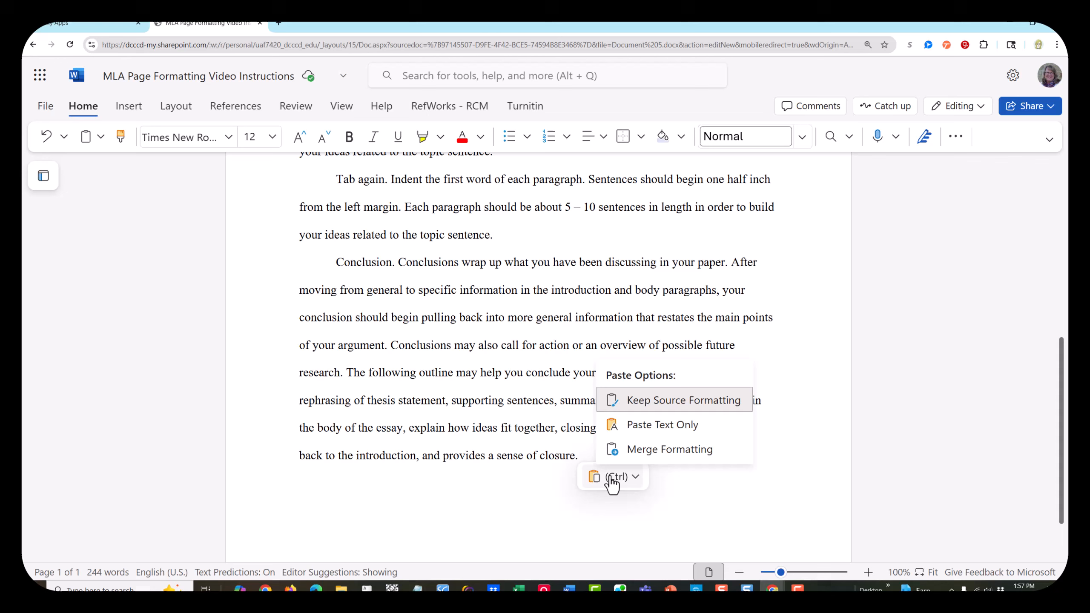
left_click(640, 450)
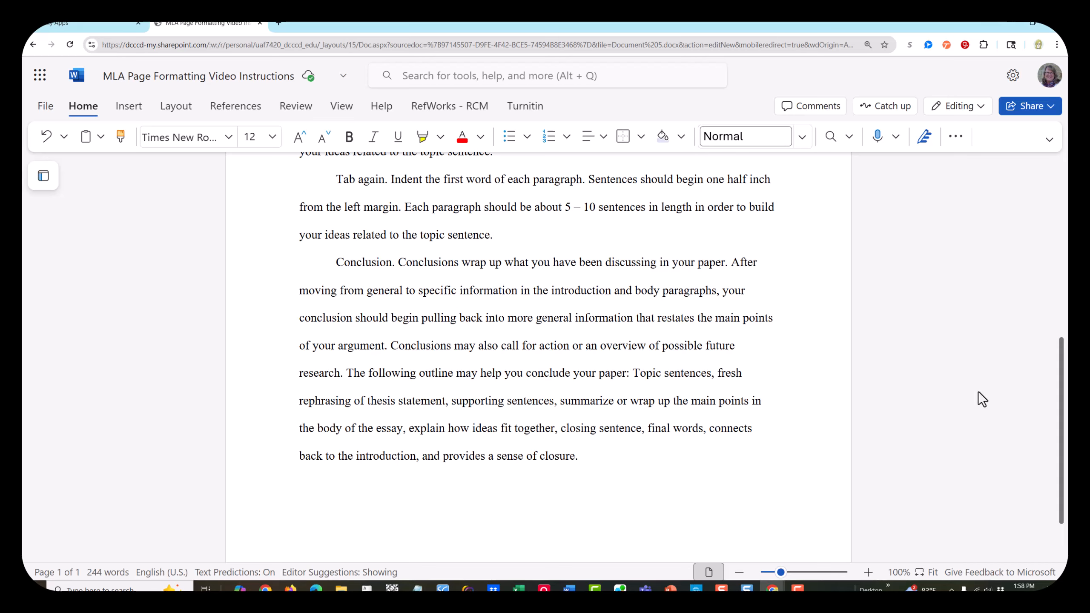
left_click(634, 460)
scroll(631, 441, "up", 9)
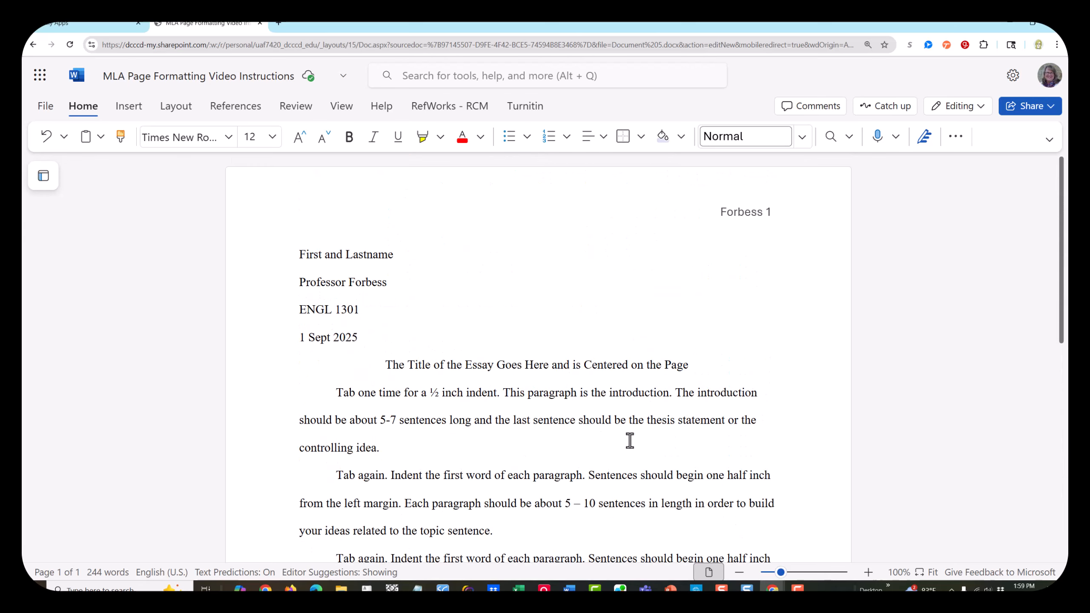